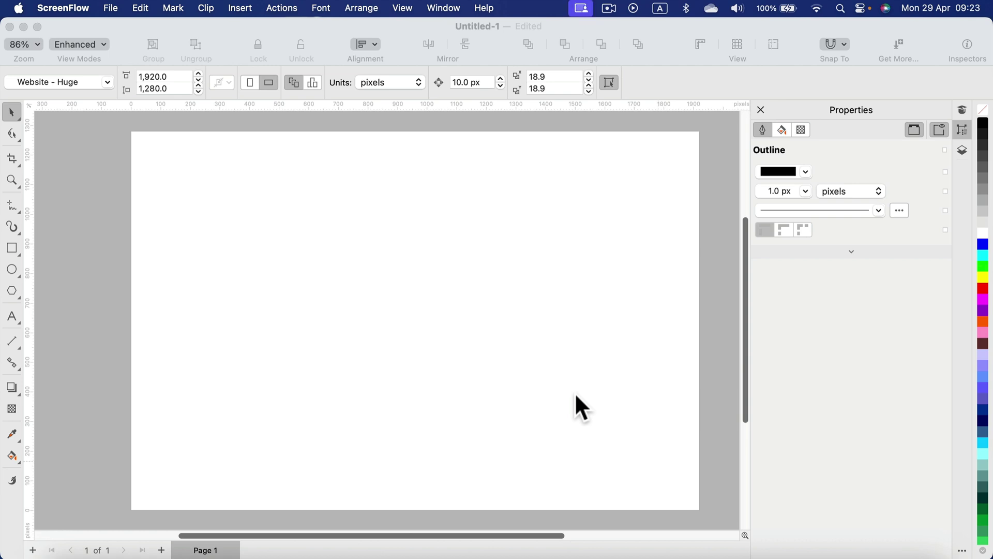
- Paste the plain text 'How to by Kru Mark' onto the upper middle of the page
{"action": "left_click", "coordinate": [15, 317]}
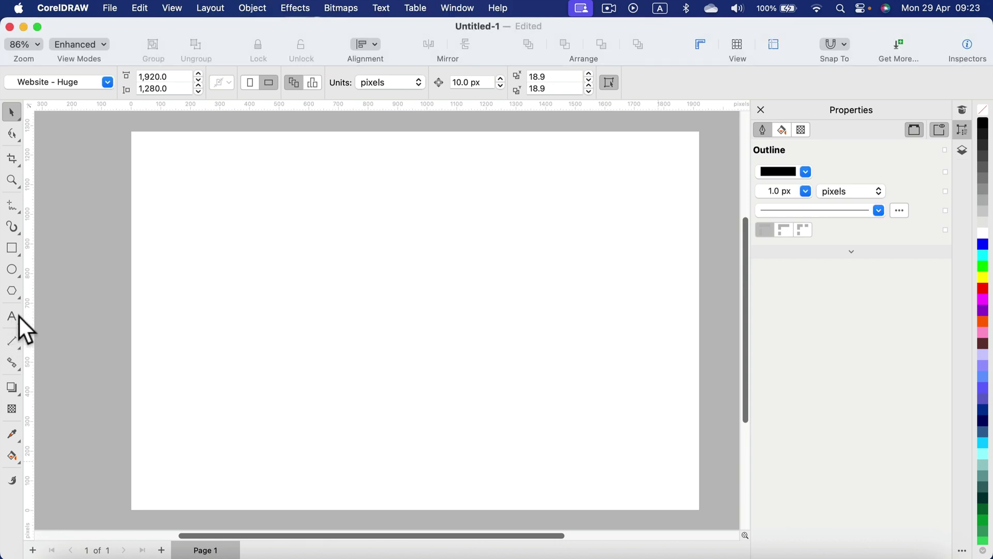
{"action": "left_click", "coordinate": [12, 316]}
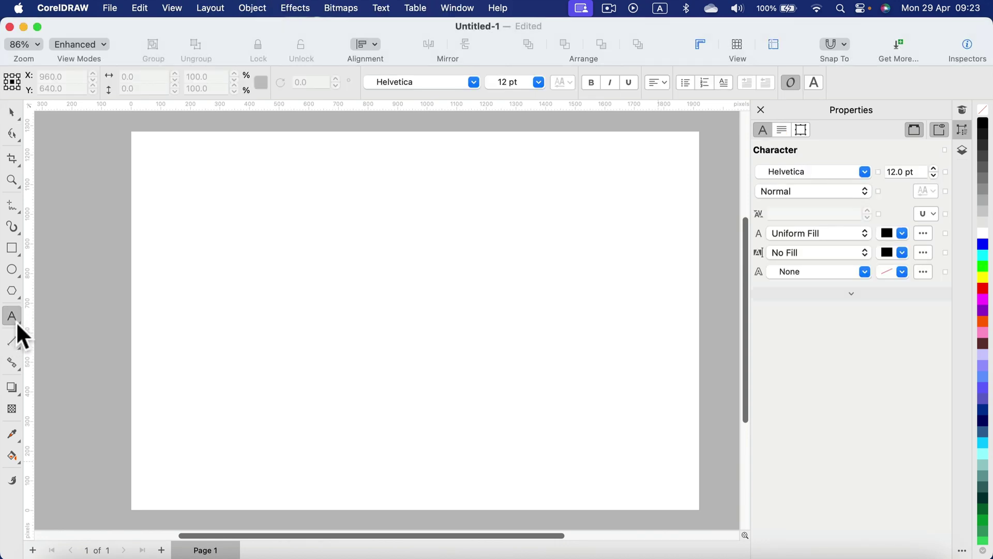
{"action": "left_click", "coordinate": [16, 321]}
{"action": "left_click", "coordinate": [58, 313]}
{"action": "left_click", "coordinate": [318, 251]}
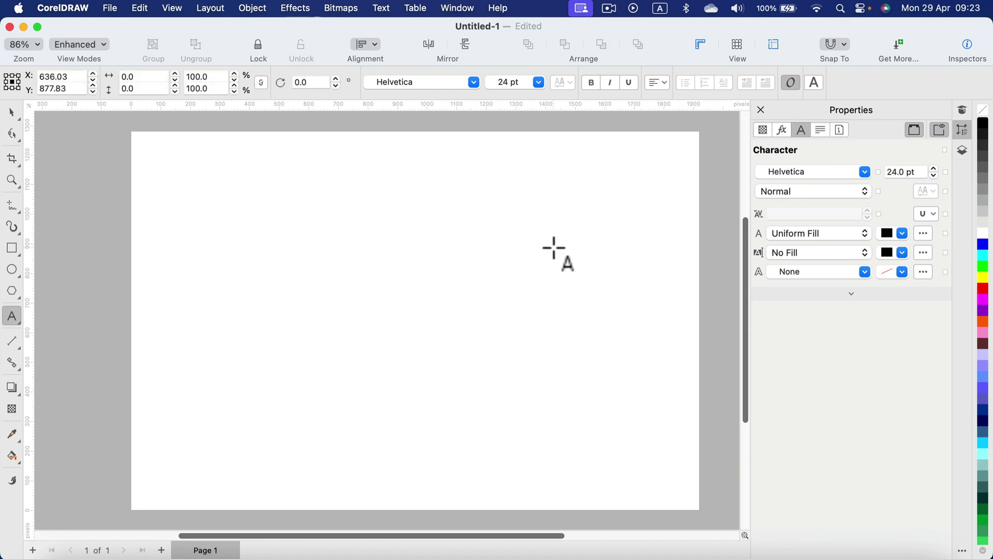
{"action": "key", "text": "super+v"}
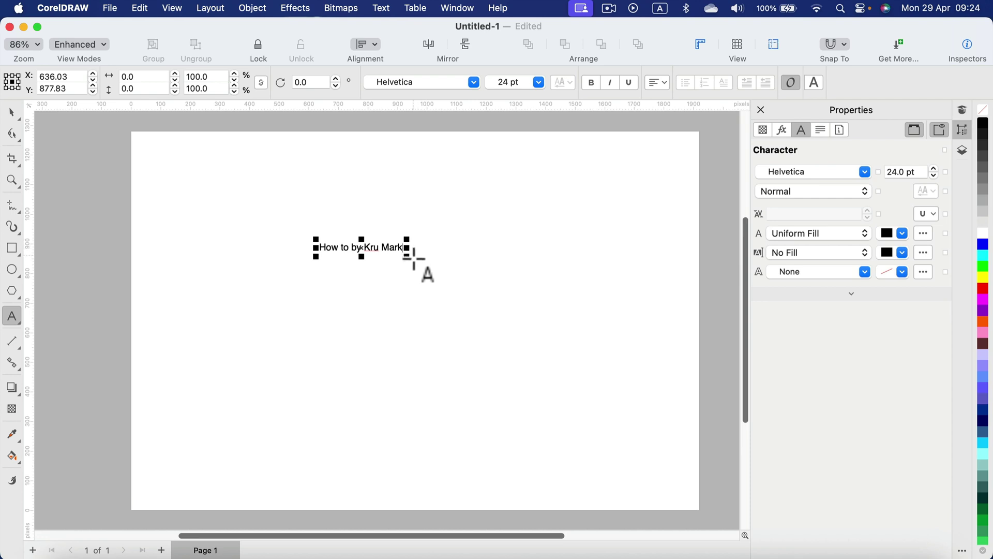
{"action": "key", "text": "Escape"}
- Enlarge the title to about 76 pt, keeping the Helvetica font
{"action": "left_click_drag", "start_coordinate": [557, 345], "coordinate": [592, 352]}
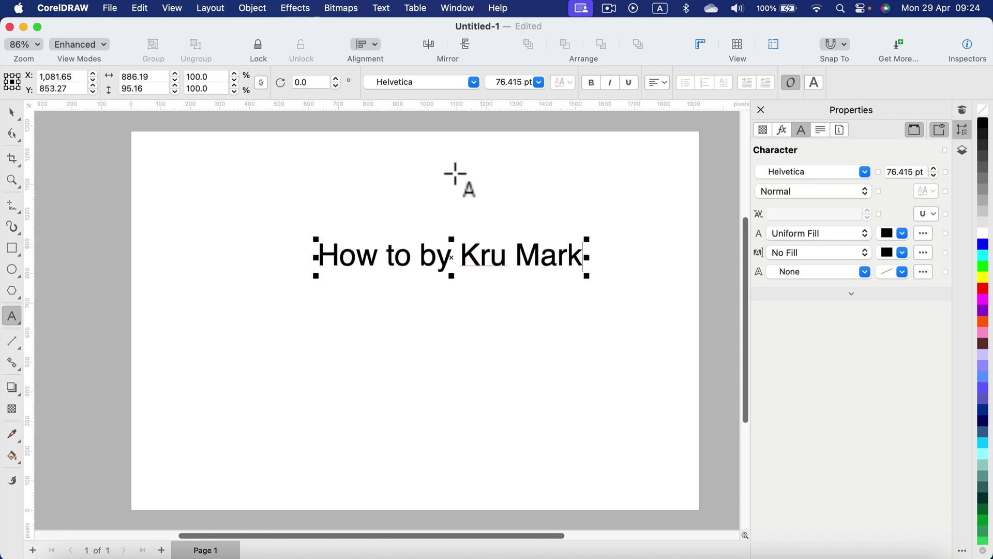
{"action": "left_click", "coordinate": [474, 82]}
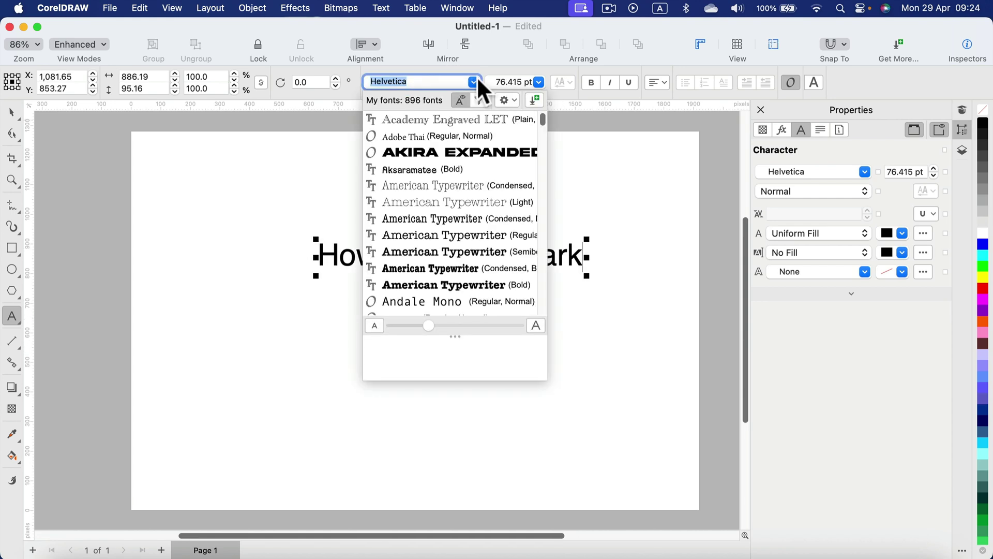
{"action": "left_click", "coordinate": [541, 82]}
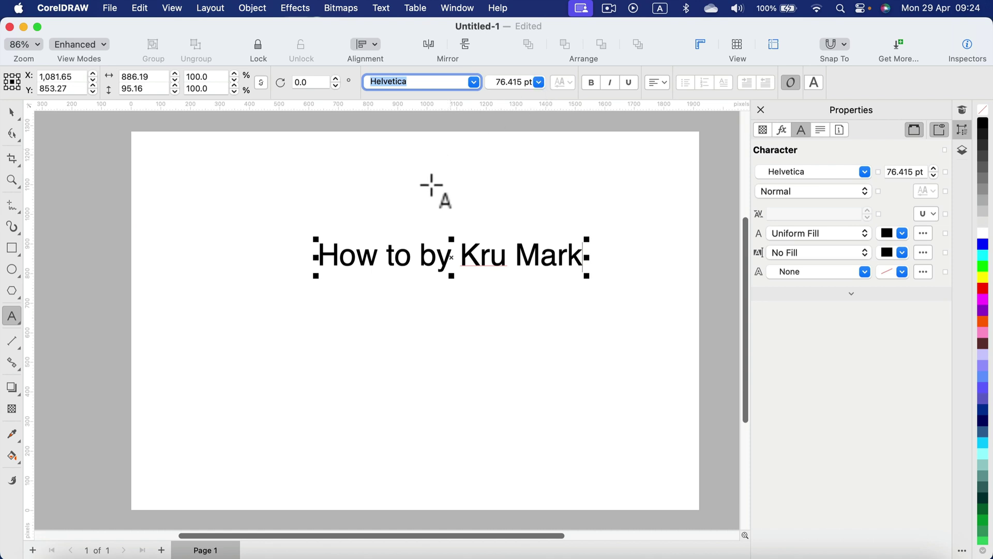
- Colour every character of the title blue
{"action": "left_click_drag", "start_coordinate": [318, 254], "coordinate": [595, 248]}
{"action": "left_click", "coordinate": [983, 243]}
{"action": "key", "text": "ctrl+space"}
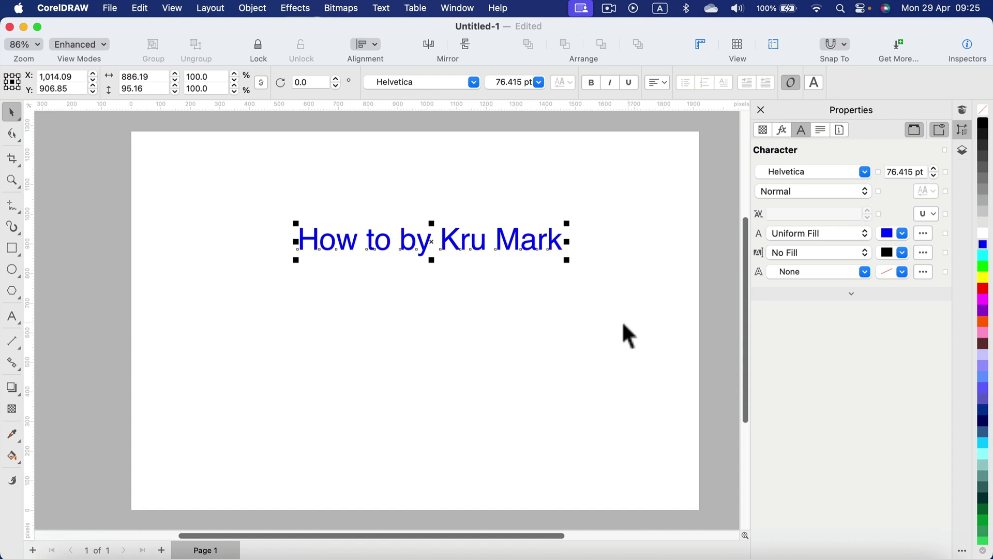
- Draw a wide ellipse below the title, nudge it down-left, then select the title's characters
{"action": "left_click", "coordinate": [11, 268]}
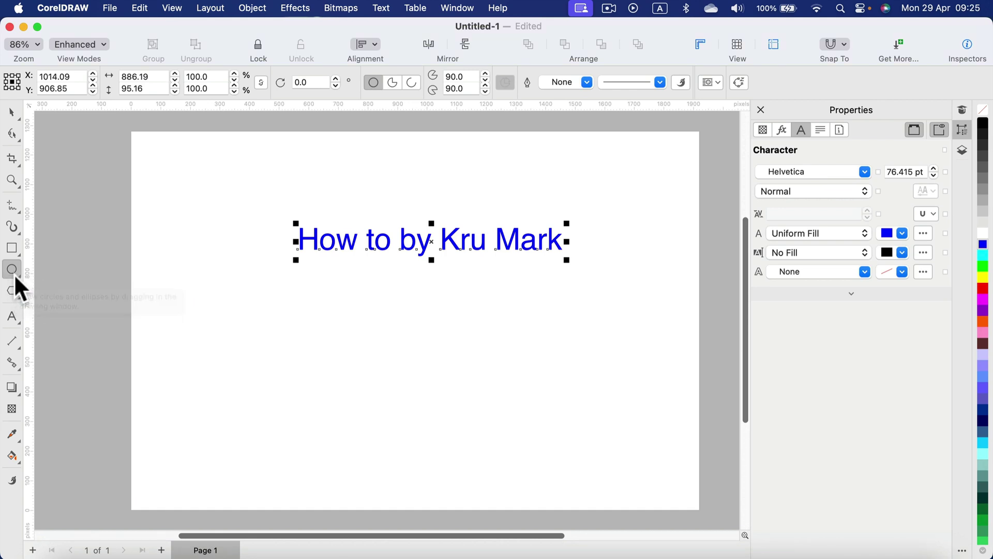
{"action": "left_click_drag", "start_coordinate": [249, 286], "coordinate": [678, 397]}
{"action": "left_click", "coordinate": [12, 111]}
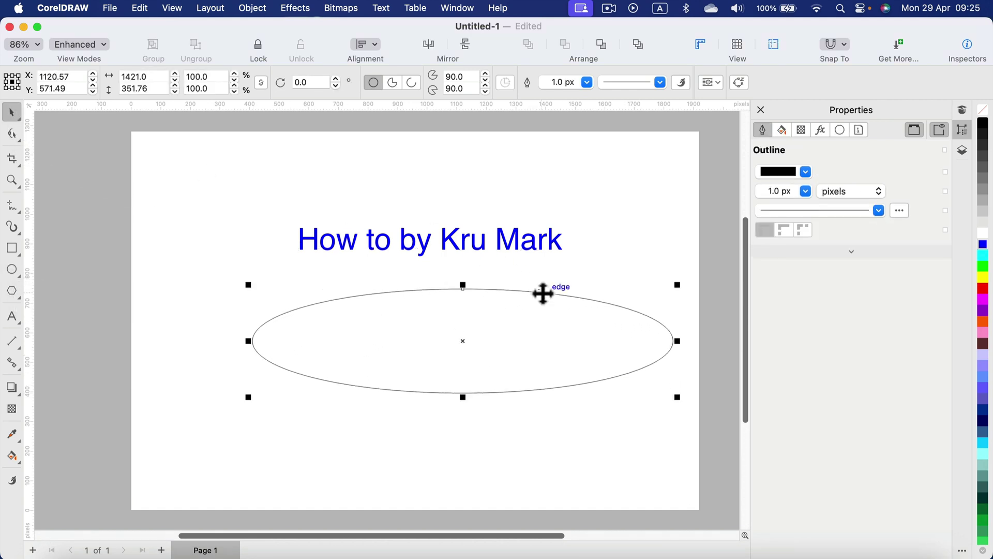
{"action": "left_click_drag", "start_coordinate": [543, 293], "coordinate": [514, 311]}
{"action": "left_click", "coordinate": [502, 257]}
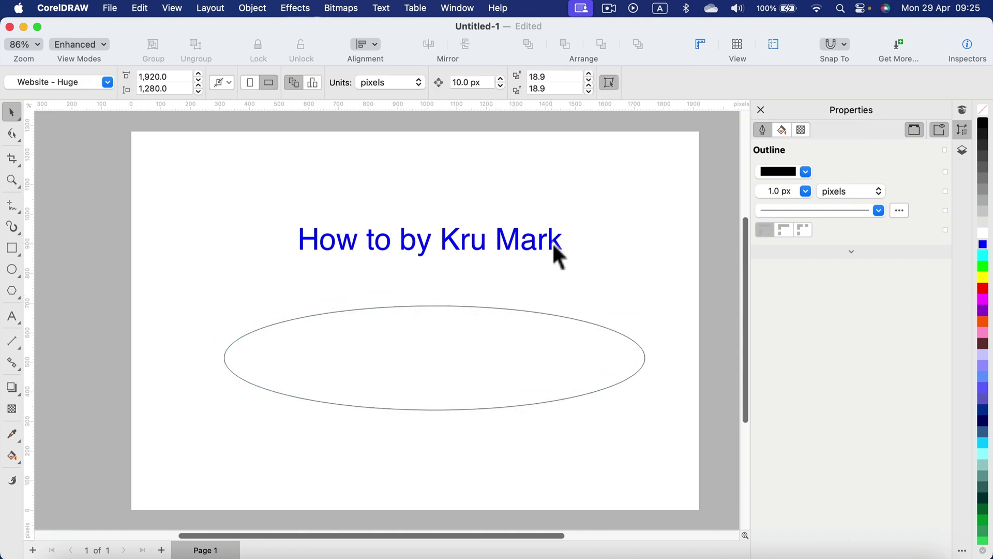
{"action": "double_click", "coordinate": [551, 243]}
{"action": "left_click_drag", "start_coordinate": [562, 242], "coordinate": [231, 230]}
{"action": "key", "text": "super+c"}
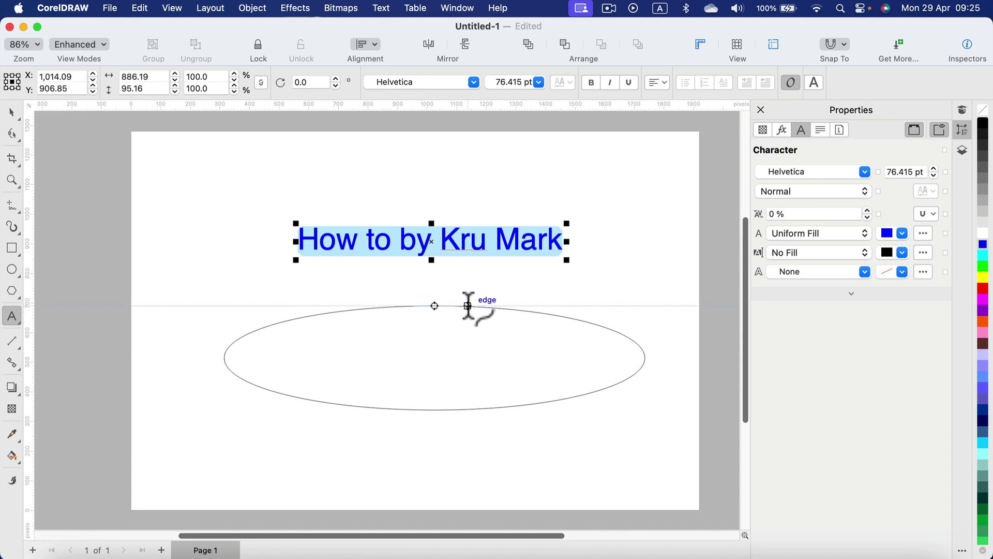
- Paste the title text onto the ellipse's edge and slide its start round to the top
{"action": "left_click", "coordinate": [246, 335]}
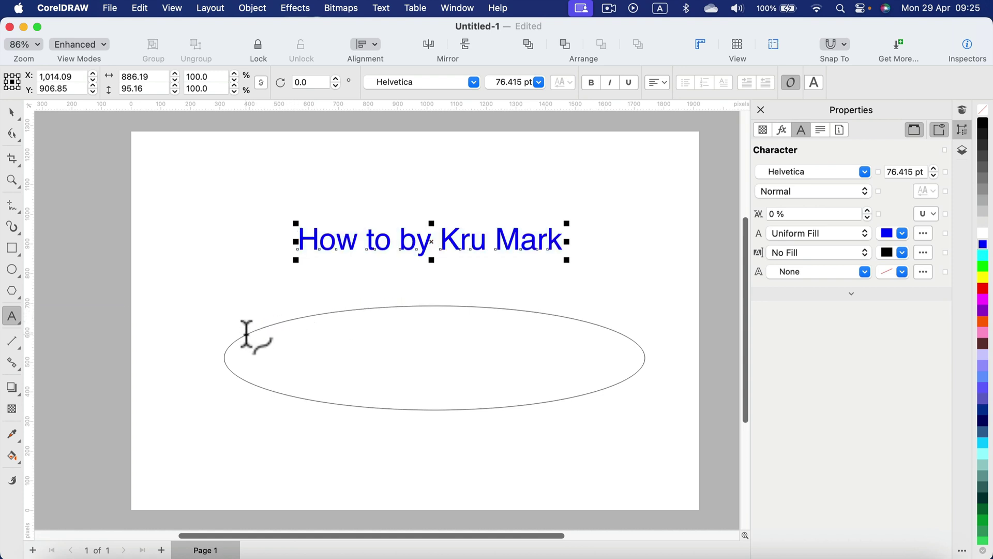
{"action": "key", "text": "super+v"}
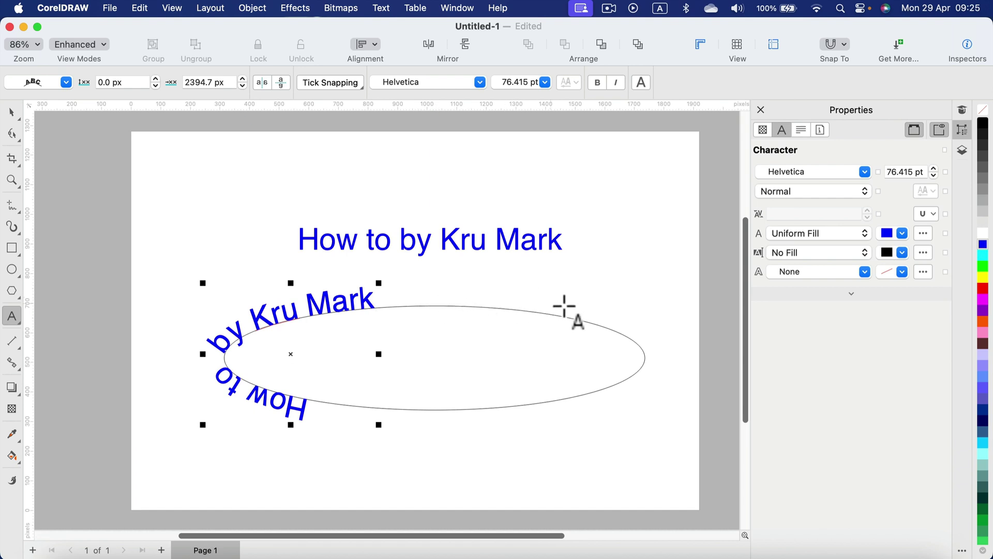
{"action": "left_click", "coordinate": [11, 111]}
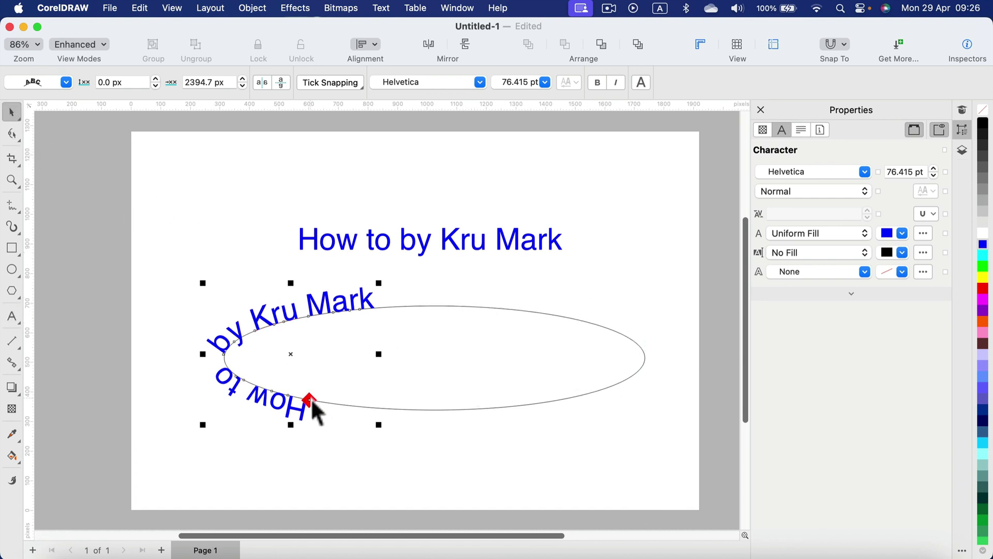
{"action": "left_click_drag", "start_coordinate": [312, 399], "coordinate": [311, 347]}
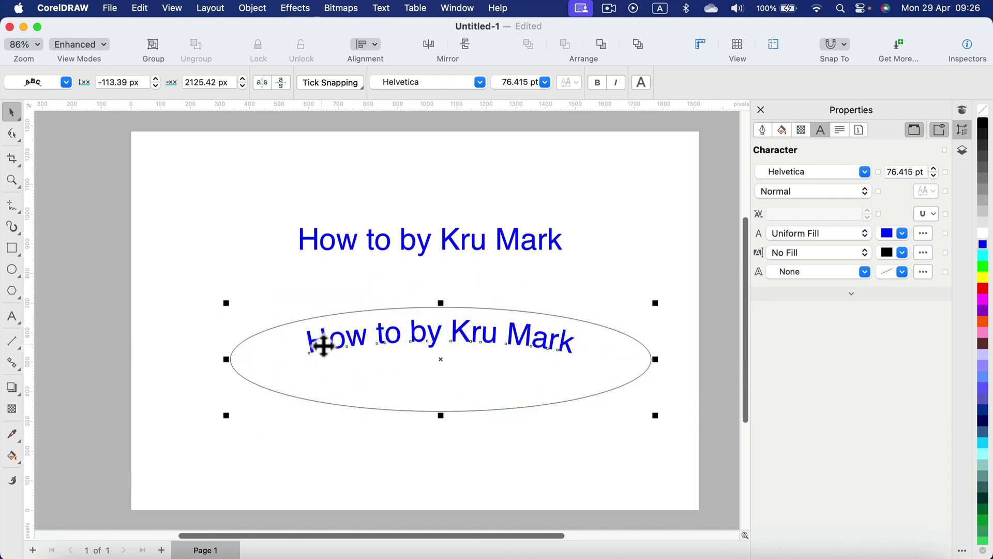
- Lift the curved text up so it sits above the ellipse
{"action": "left_click", "coordinate": [317, 344]}
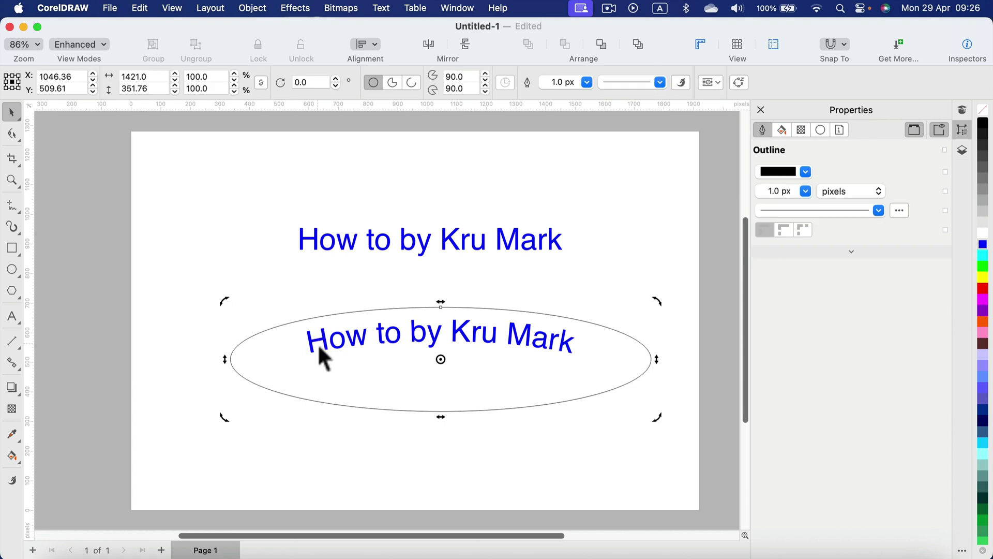
{"action": "left_click", "coordinate": [348, 333]}
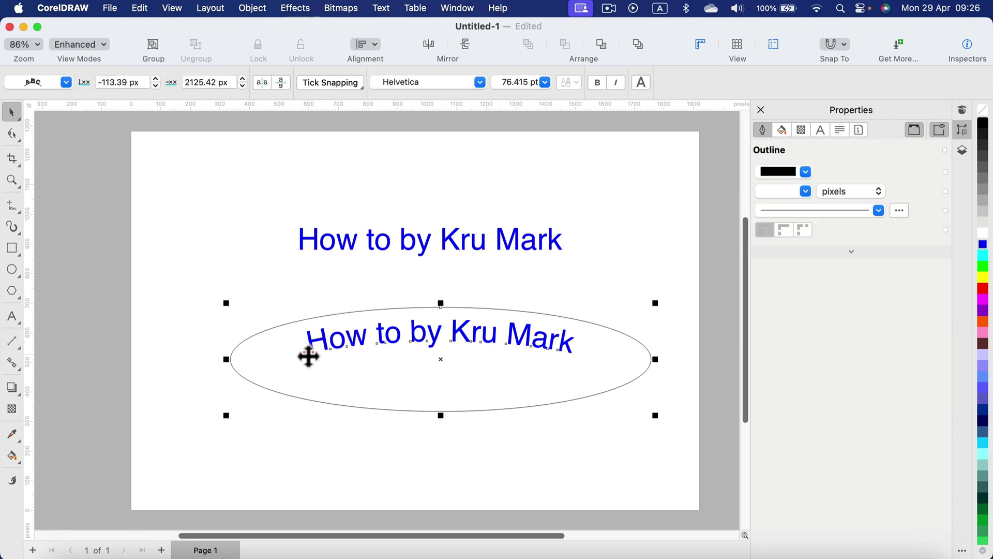
{"action": "left_click_drag", "start_coordinate": [309, 354], "coordinate": [309, 308]}
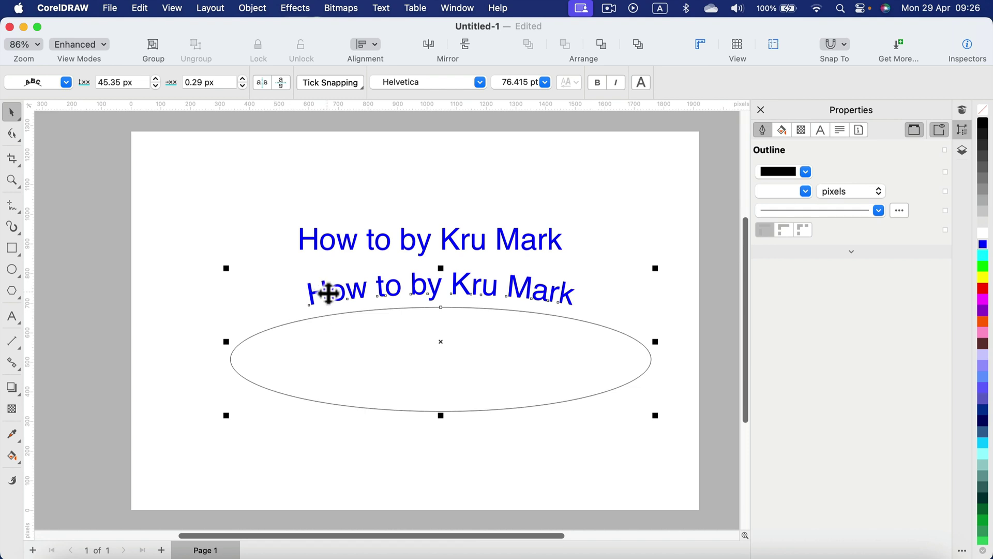
- Delete 'by Kru Mark' from the curved text, leaving only 'How to'
{"action": "double_click", "coordinate": [460, 282]}
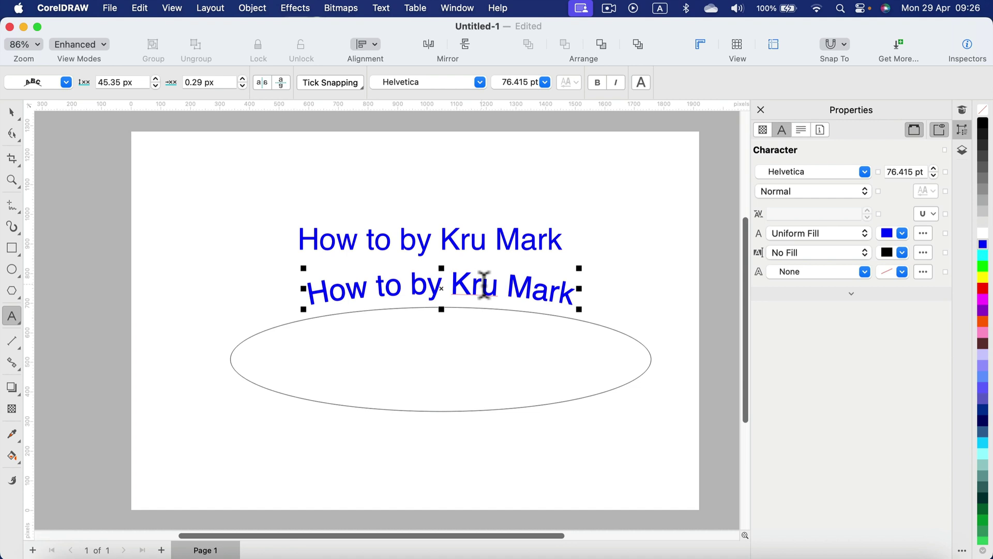
{"action": "left_click_drag", "start_coordinate": [576, 289], "coordinate": [444, 288]}
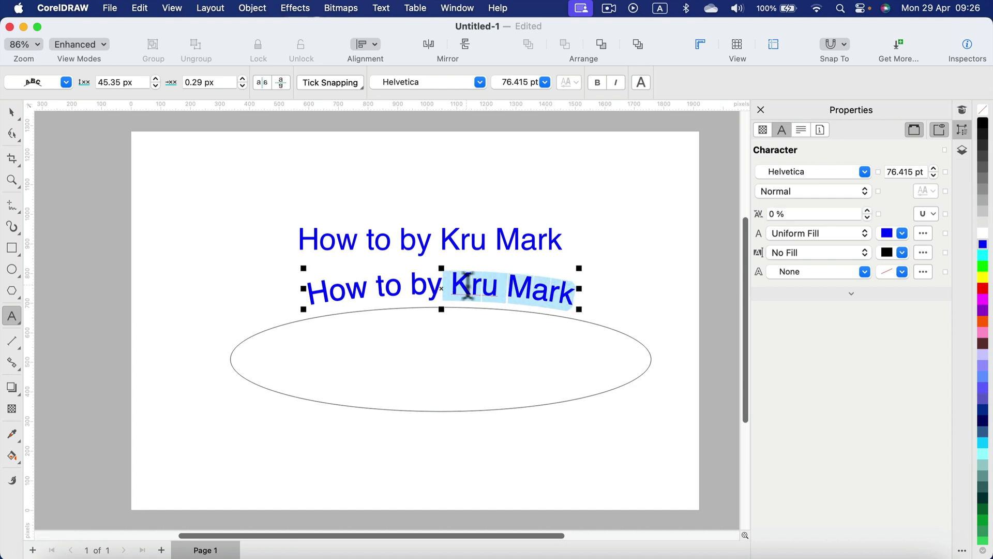
{"action": "key", "text": "BackSpace"}
{"action": "key", "text": "BackSpace"}
{"action": "key", "text": "BackSpace"}
{"action": "key", "text": "BackSpace"}
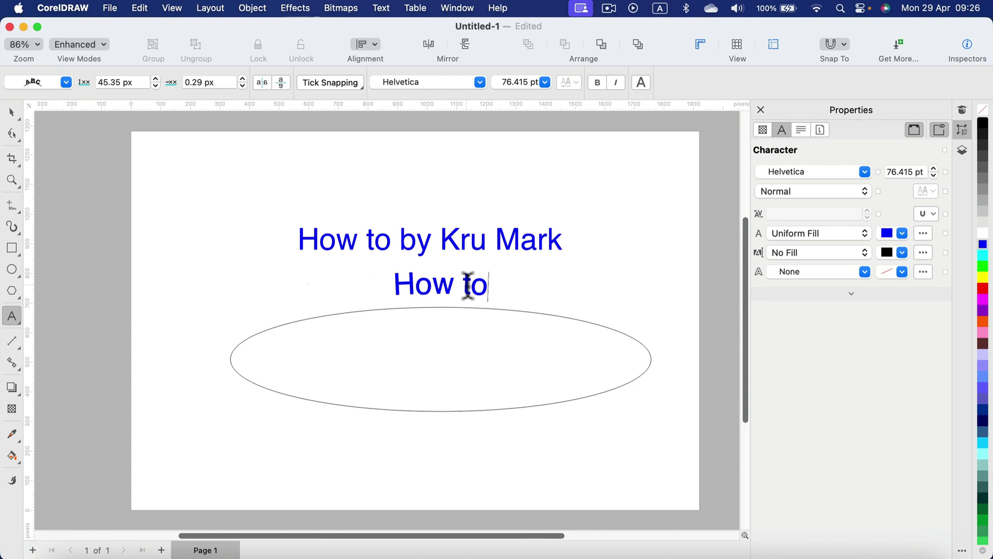
{"action": "key", "text": "Escape"}
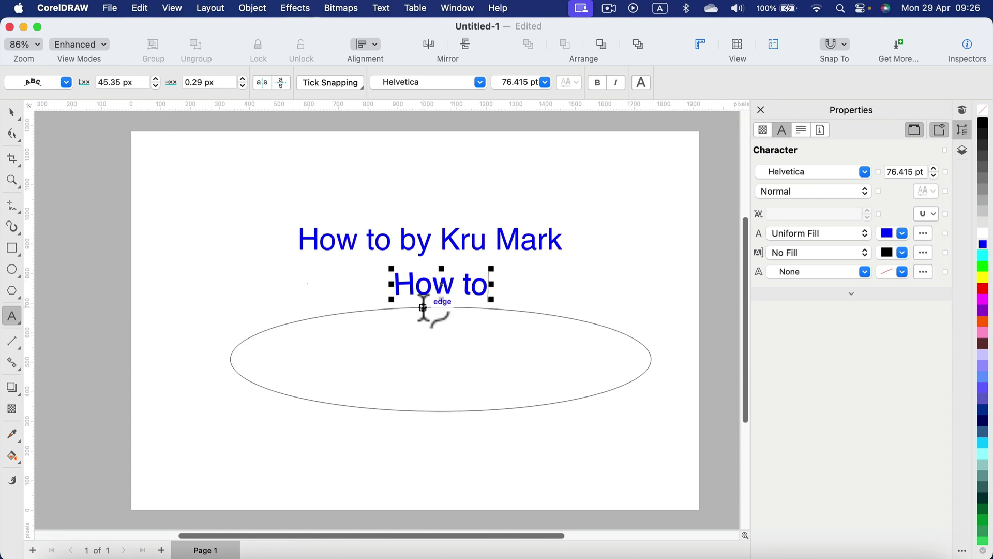
- Try the second, third and fourth Fit Text To Path presets, then settle on one
{"action": "left_click", "coordinate": [66, 82]}
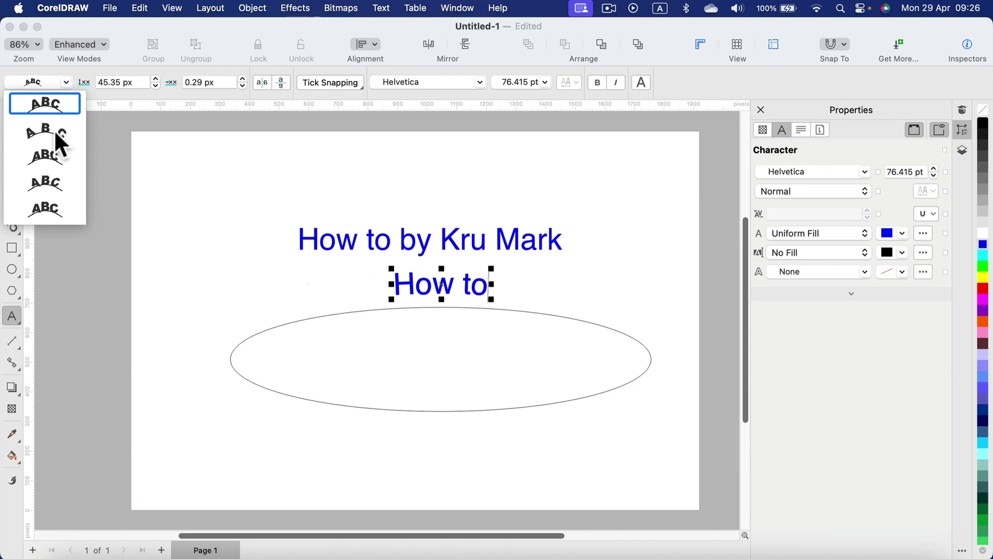
{"action": "left_click", "coordinate": [56, 131]}
{"action": "left_click", "coordinate": [64, 83]}
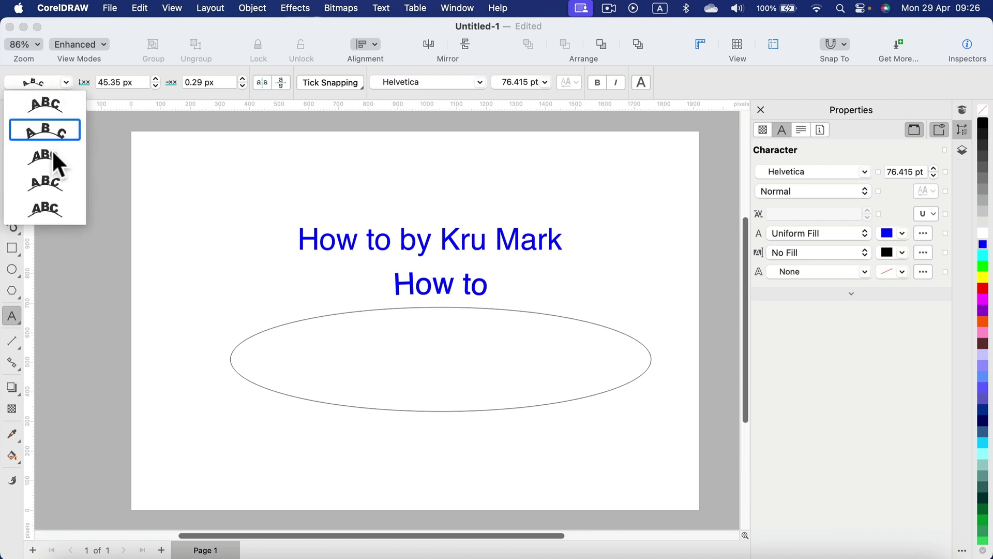
{"action": "left_click", "coordinate": [50, 155]}
{"action": "left_click", "coordinate": [66, 82]}
{"action": "left_click", "coordinate": [45, 179]}
{"action": "left_click", "coordinate": [66, 82]}
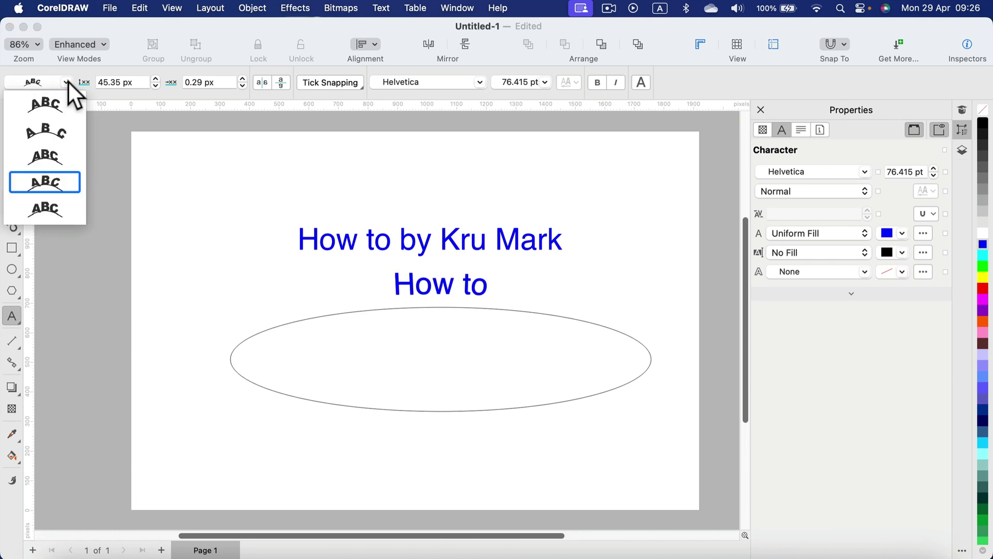
{"action": "left_click", "coordinate": [48, 149]}
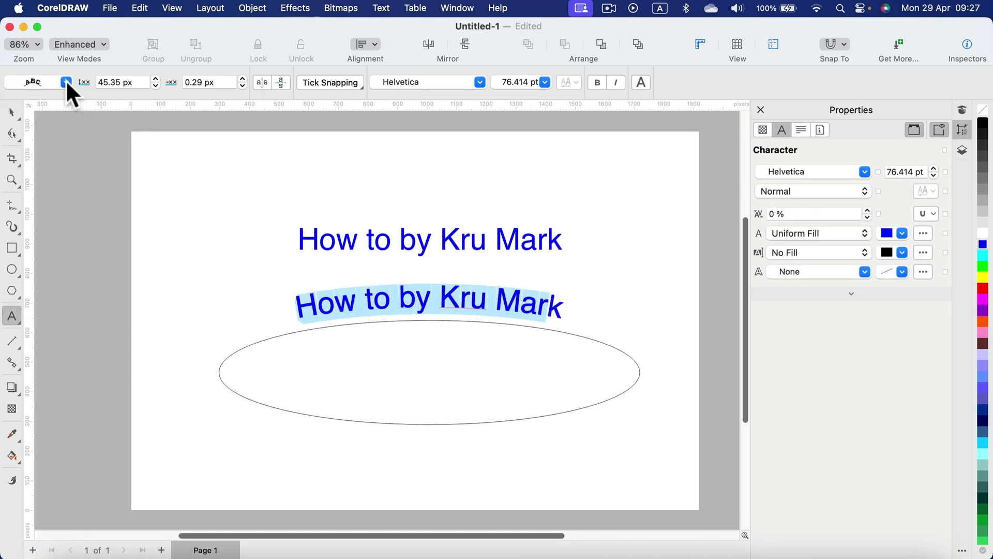
{"action": "left_click", "coordinate": [11, 110]}
{"action": "left_click", "coordinate": [149, 193]}
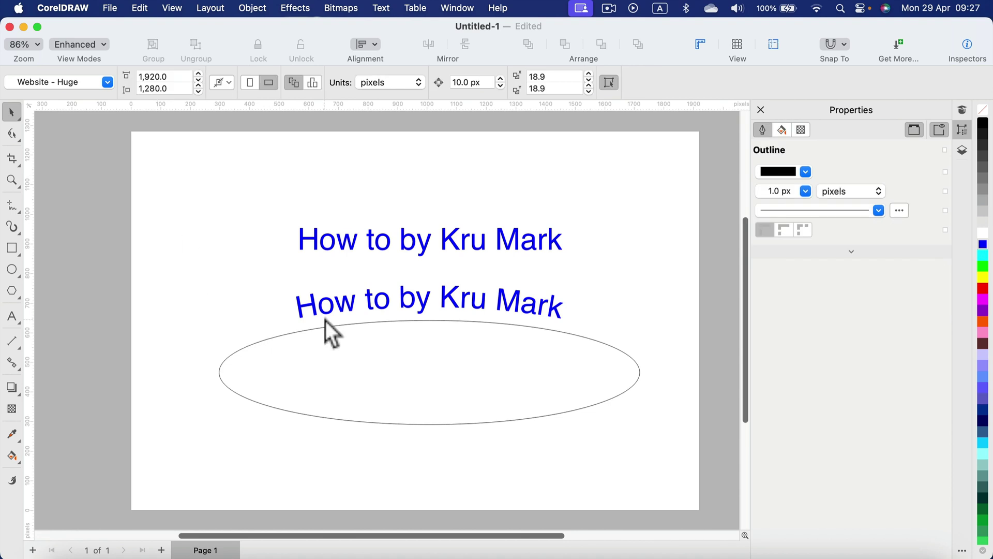
- Set the ellipse's outline colour to No Colour, then select the straight heading
{"action": "left_click", "coordinate": [330, 305]}
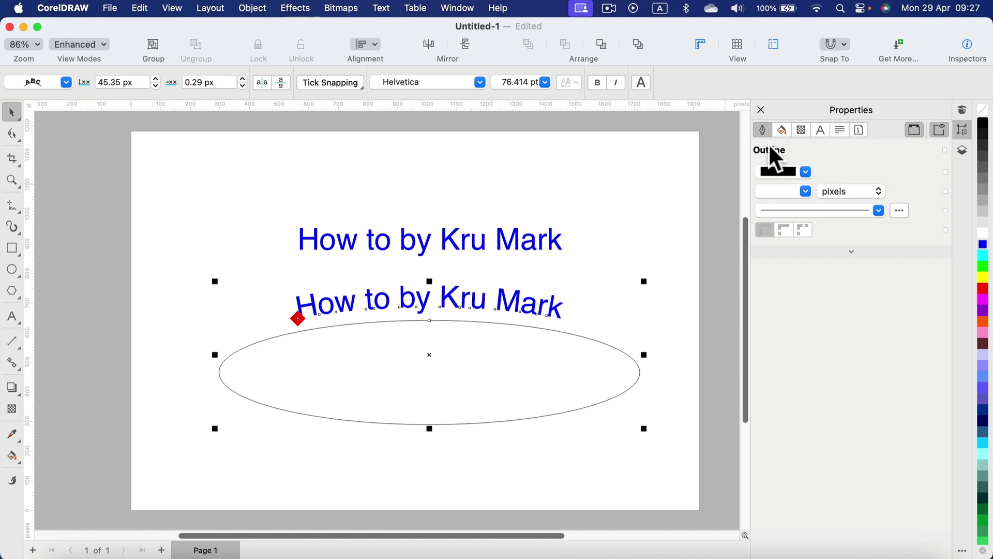
{"action": "left_click", "coordinate": [806, 171]}
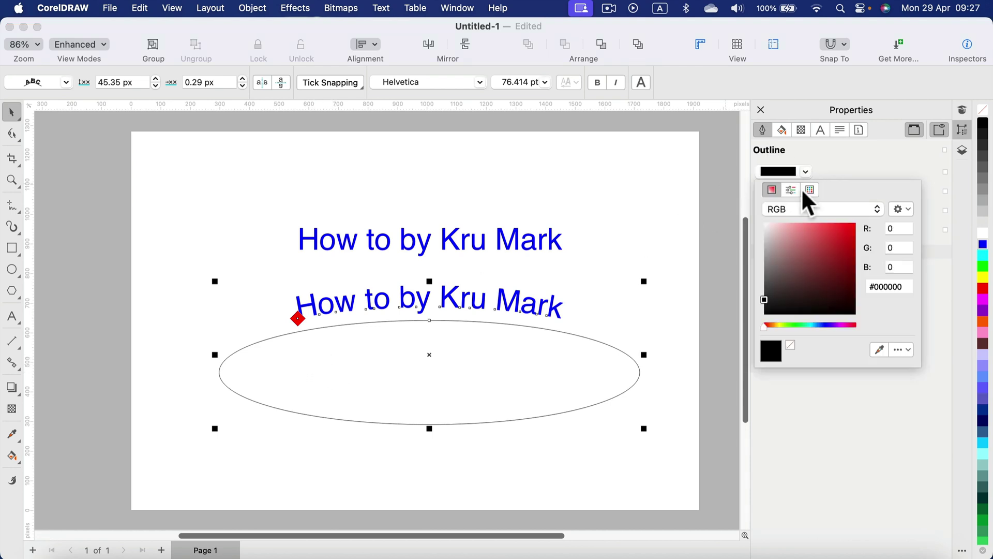
{"action": "left_click", "coordinate": [792, 344]}
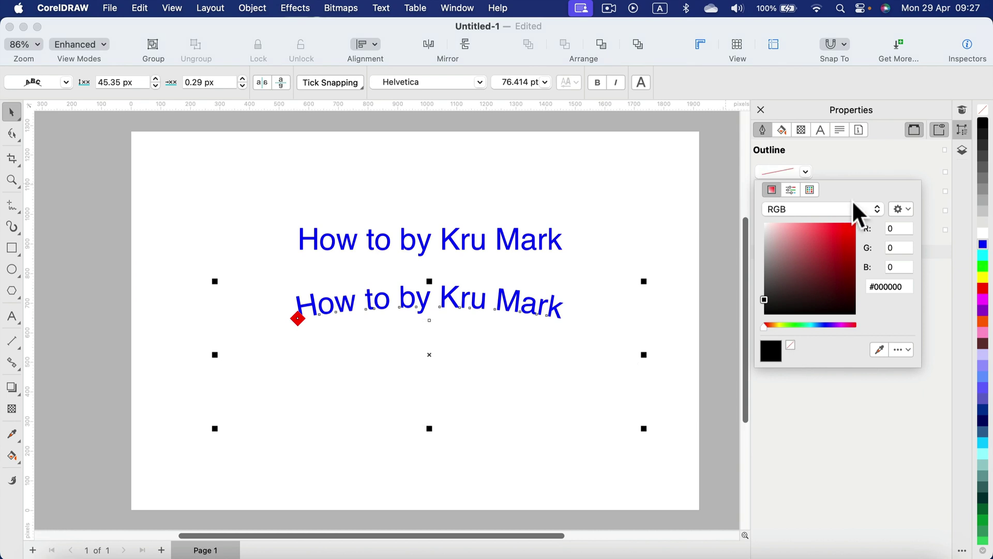
{"action": "left_click", "coordinate": [855, 165]}
{"action": "left_click", "coordinate": [612, 167]}
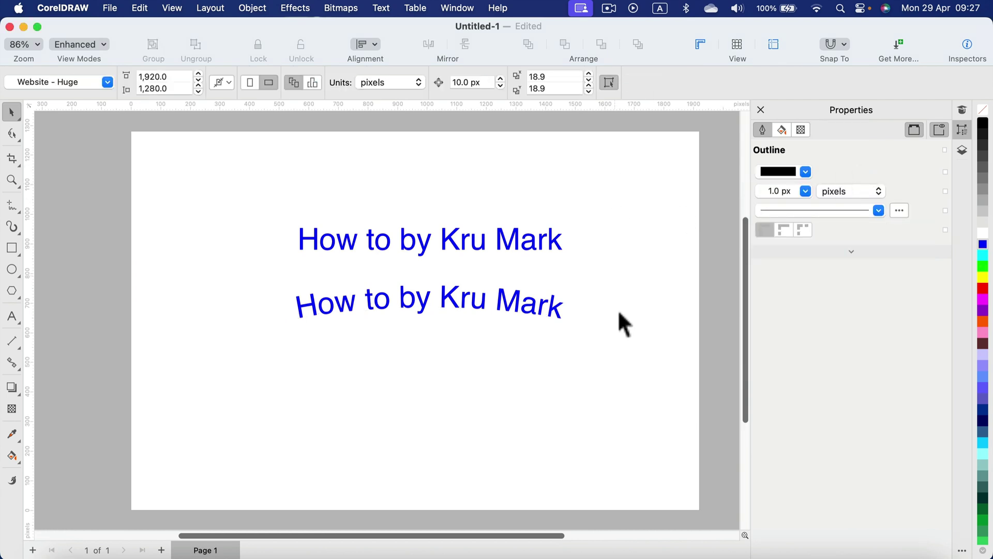
{"action": "left_click", "coordinate": [552, 315]}
{"action": "left_click", "coordinate": [420, 239]}
{"action": "left_click", "coordinate": [329, 238]}
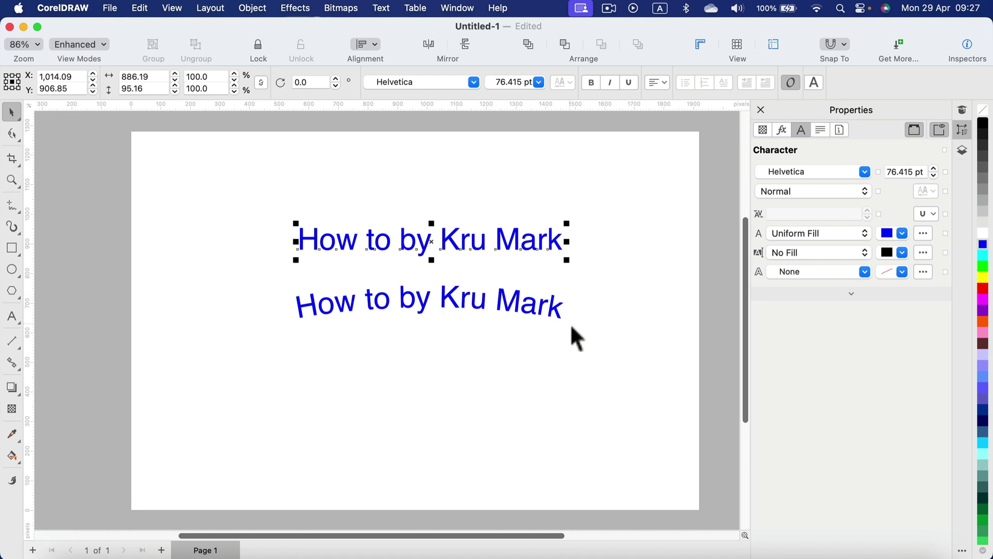
- Delete the arched text and draw a three-node S-shaped Pen curve below the heading
{"action": "left_click", "coordinate": [541, 305]}
{"action": "key", "text": "Delete"}
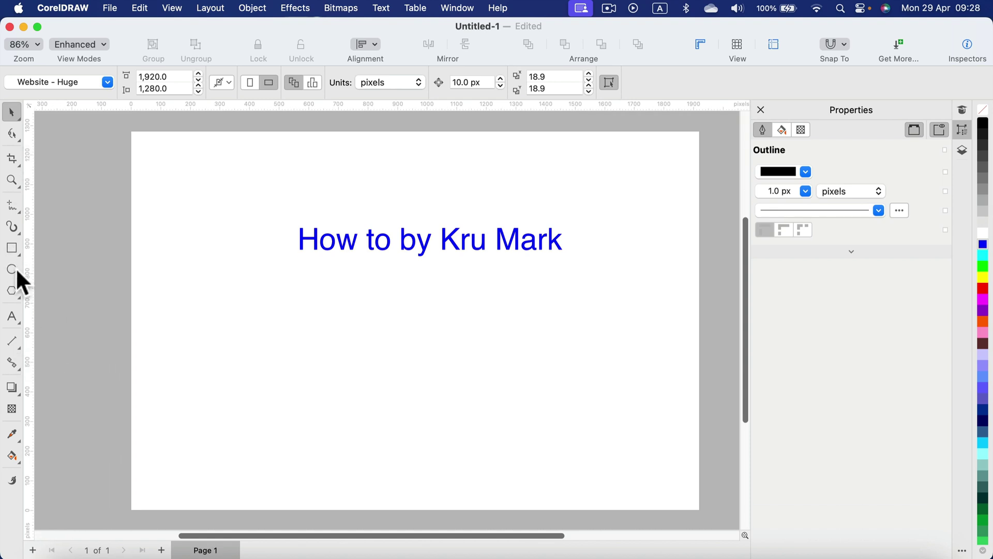
{"action": "left_click", "coordinate": [12, 205]}
{"action": "left_click_drag", "start_coordinate": [238, 314], "coordinate": [257, 280]}
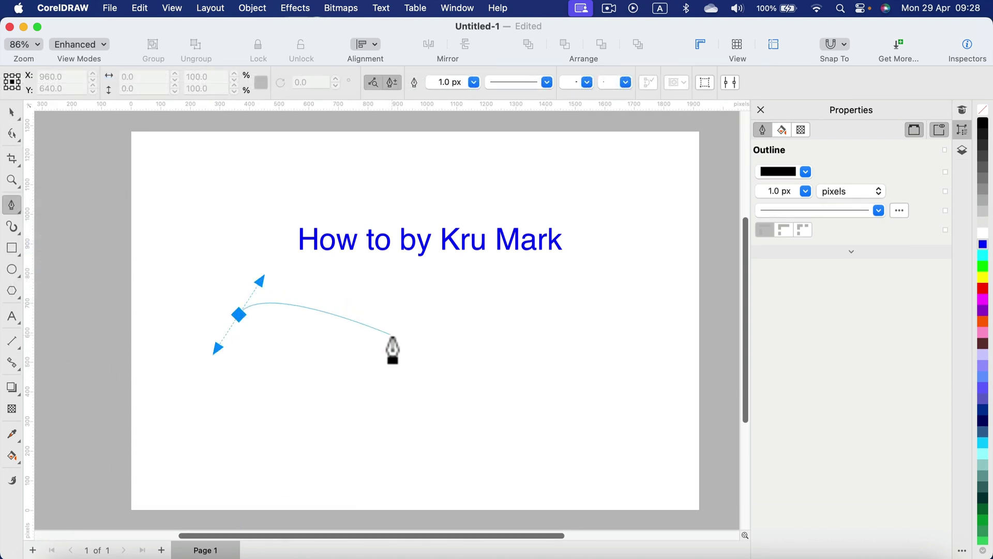
{"action": "left_click_drag", "start_coordinate": [388, 342], "coordinate": [415, 290]}
{"action": "left_click_drag", "start_coordinate": [526, 291], "coordinate": [588, 304]}
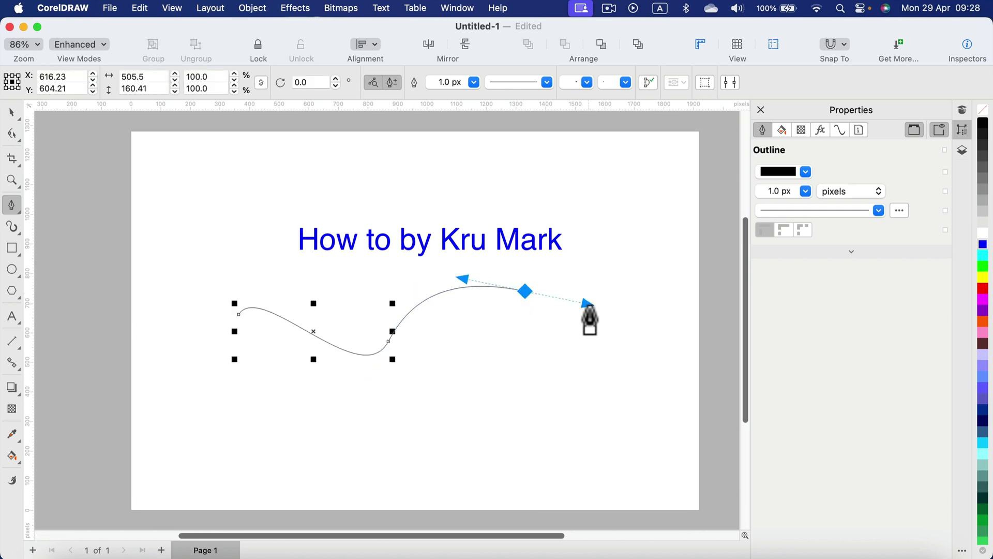
- Finish the curve and paste 'How to by Kru Mark' as text along it
{"action": "key", "text": "Escape"}
{"action": "left_click", "coordinate": [12, 317]}
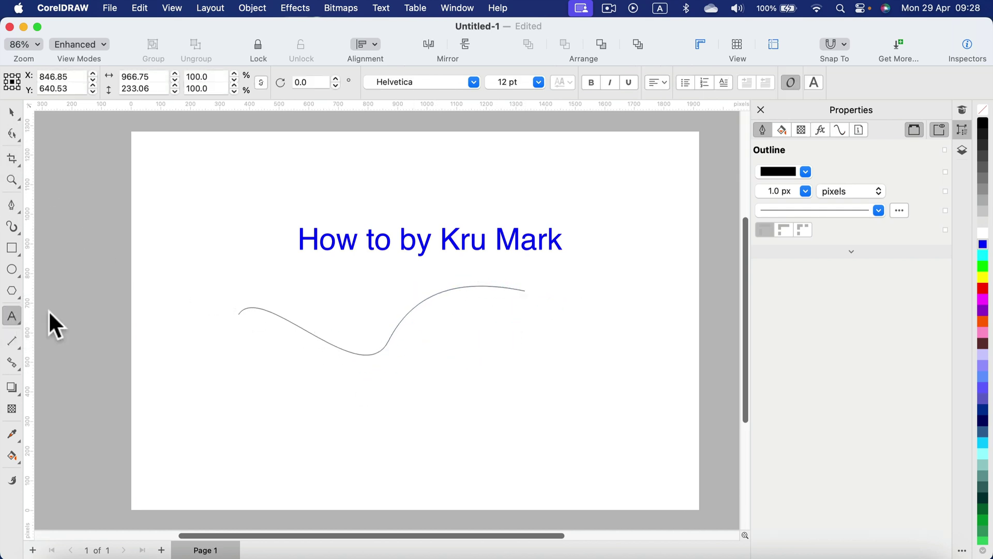
{"action": "left_click", "coordinate": [258, 309]}
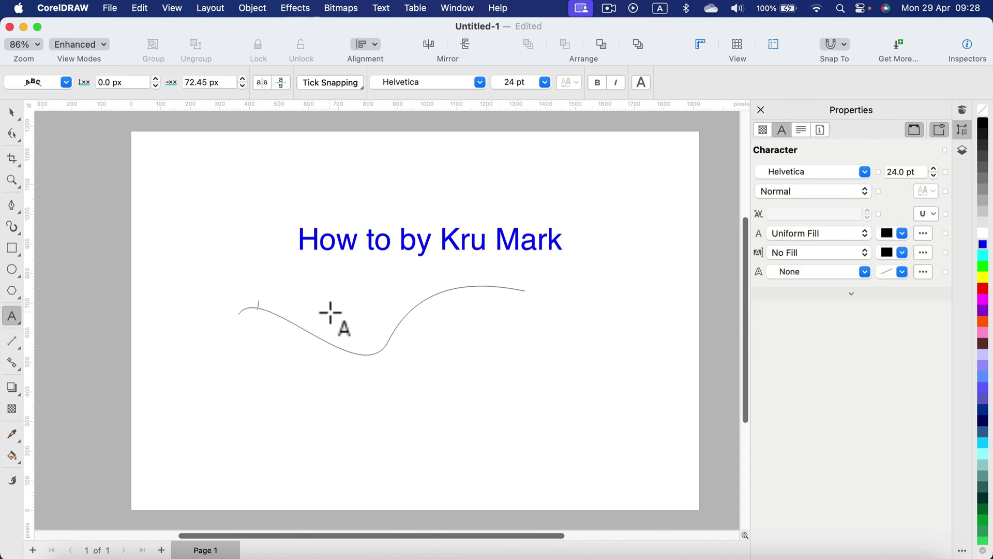
{"action": "type", "text": "How to by Kru Mark"}
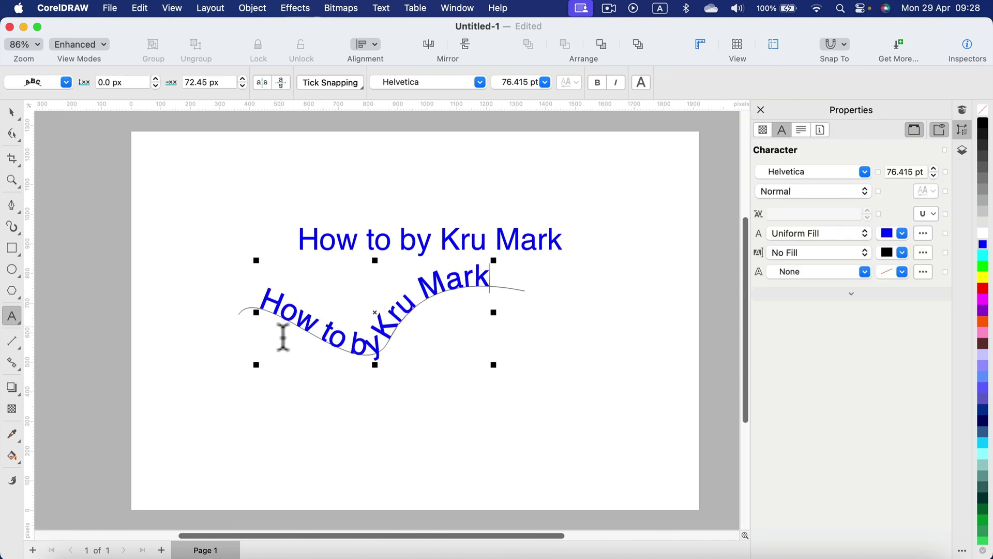
- Nudge the 'k' and the 'H' along the path with the Shape tool
{"action": "left_click", "coordinate": [14, 112]}
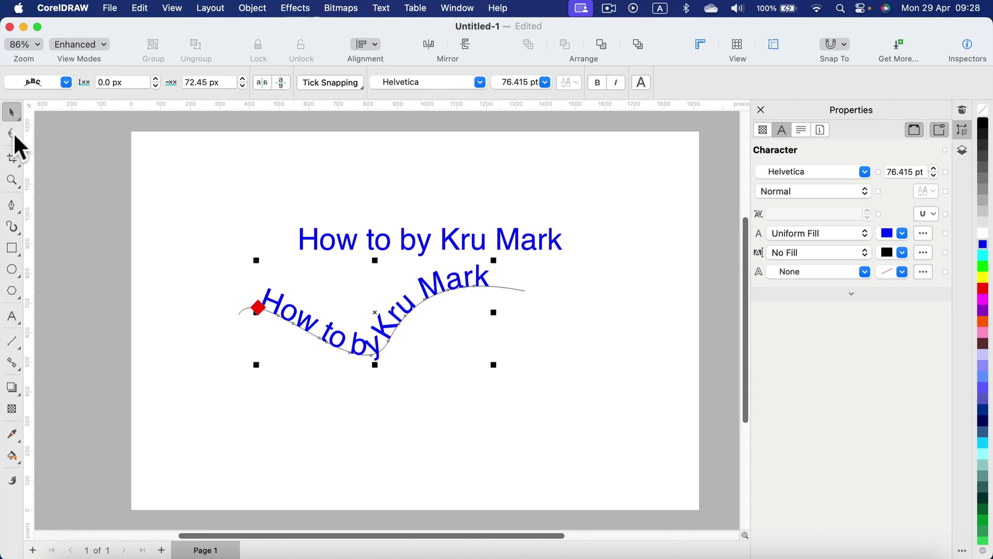
{"action": "left_click", "coordinate": [12, 133]}
{"action": "mouse_move", "coordinate": [475, 289]}
{"action": "left_mouse_down"}
{"action": "mouse_move", "coordinate": [501, 306]}
{"action": "mouse_move", "coordinate": [483, 284]}
{"action": "mouse_move", "coordinate": [471, 288]}
{"action": "left_mouse_up"}
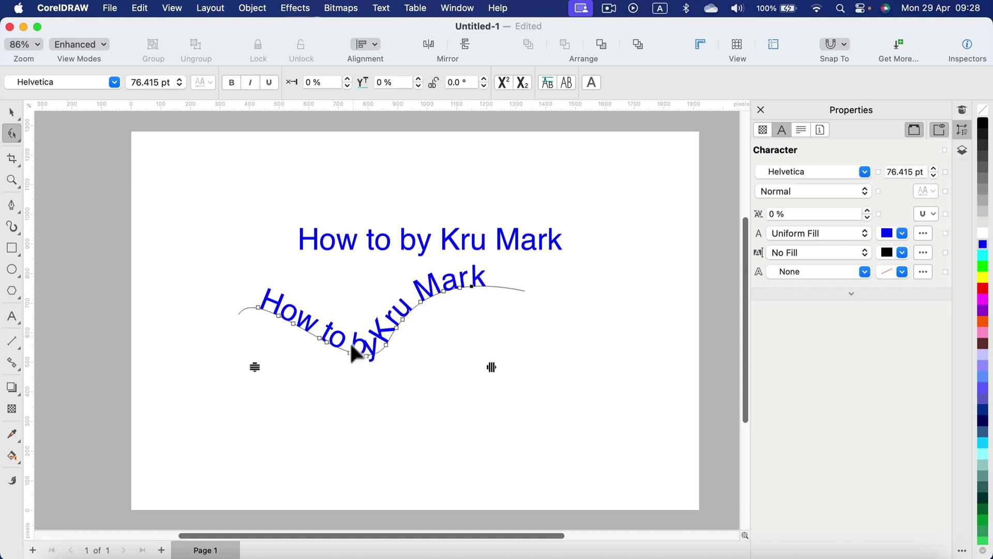
{"action": "mouse_move", "coordinate": [259, 307]}
{"action": "left_mouse_down"}
{"action": "mouse_move", "coordinate": [249, 310]}
{"action": "mouse_move", "coordinate": [257, 306]}
{"action": "left_mouse_up"}
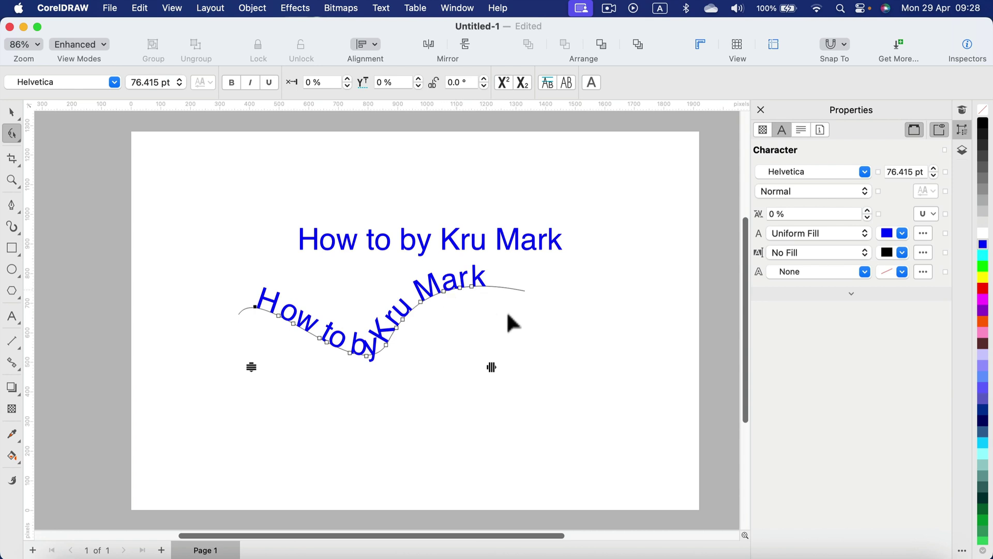
- Drag the wave's end, middle and left nodes and handles to stretch and flatten it
{"action": "key", "text": "space"}
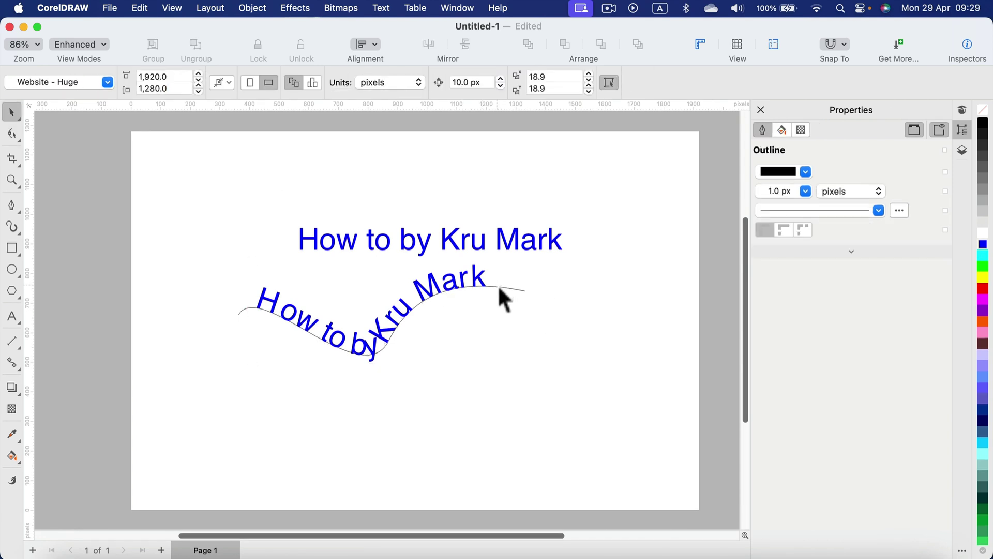
{"action": "double_click", "coordinate": [496, 285]}
{"action": "left_click_drag", "start_coordinate": [517, 288], "coordinate": [610, 331]}
{"action": "left_click_drag", "start_coordinate": [418, 296], "coordinate": [473, 282]}
{"action": "left_click_drag", "start_coordinate": [262, 286], "coordinate": [286, 361]}
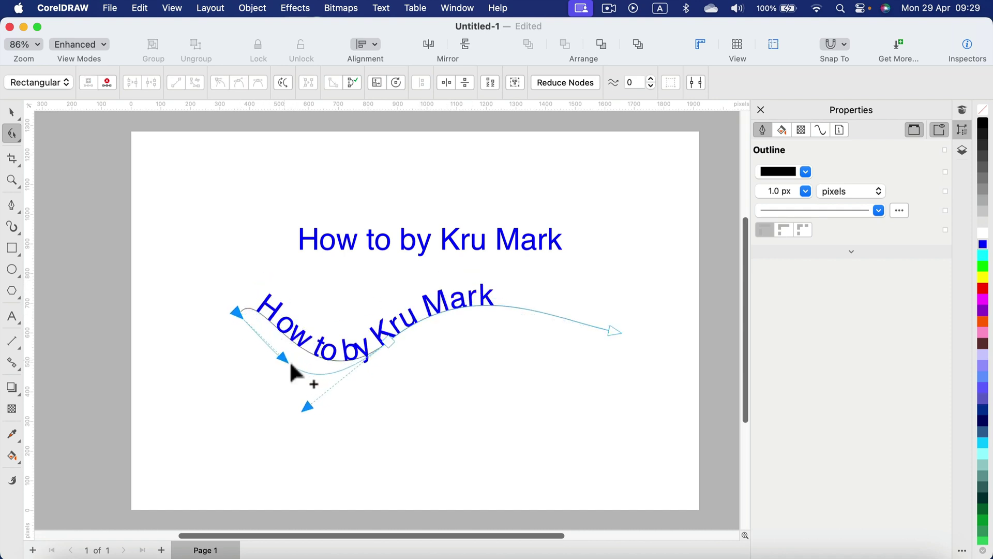
{"action": "left_click_drag", "start_coordinate": [389, 345], "coordinate": [423, 338]}
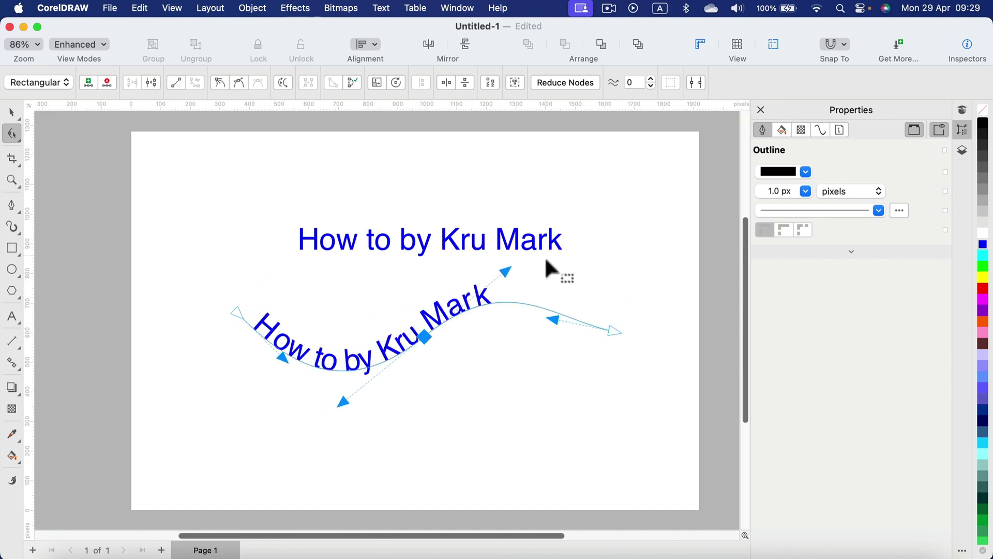
{"action": "left_click_drag", "start_coordinate": [504, 271], "coordinate": [538, 381]}
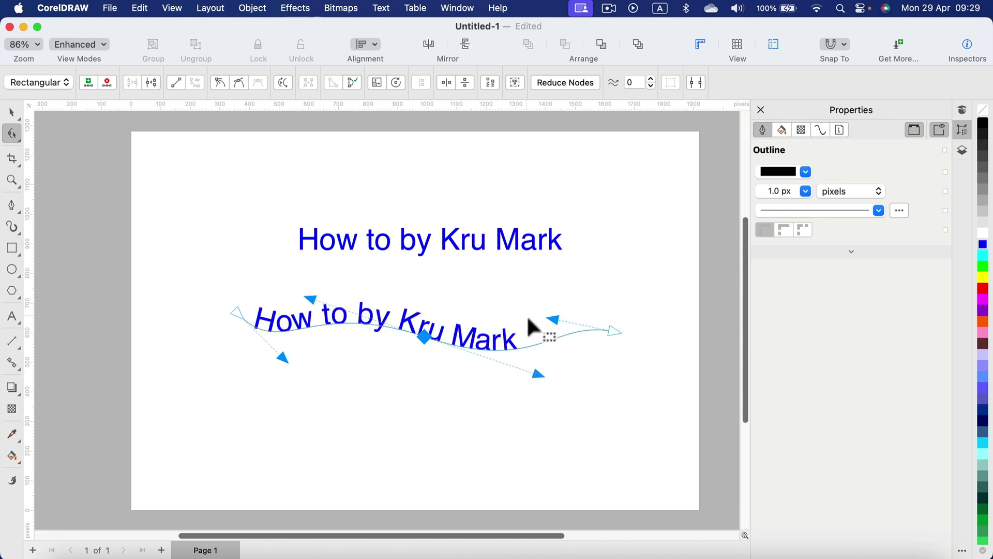
{"action": "left_click_drag", "start_coordinate": [616, 335], "coordinate": [602, 326]}
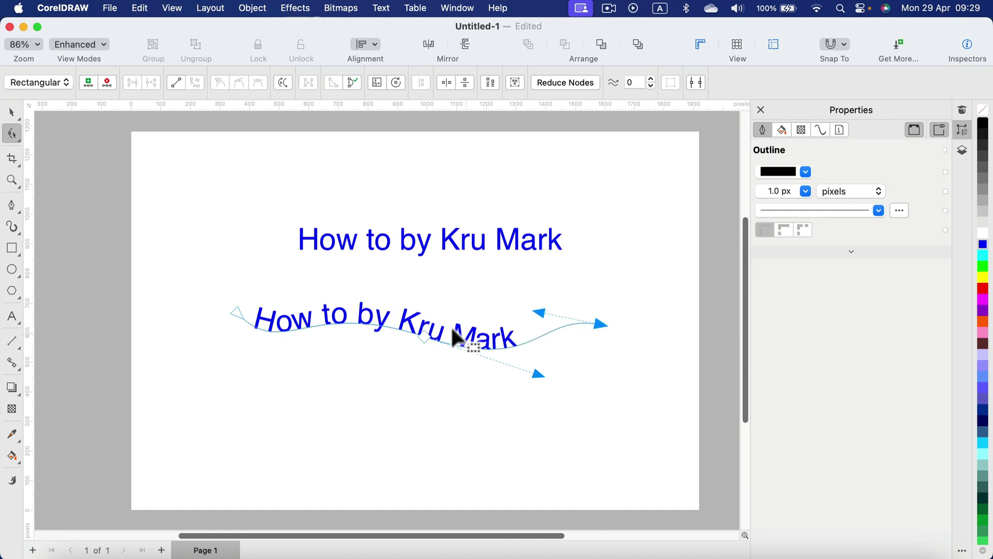
- Lift the fitted 'How to by Kru Mark' text up off the wavy curve
{"action": "left_click", "coordinate": [12, 113]}
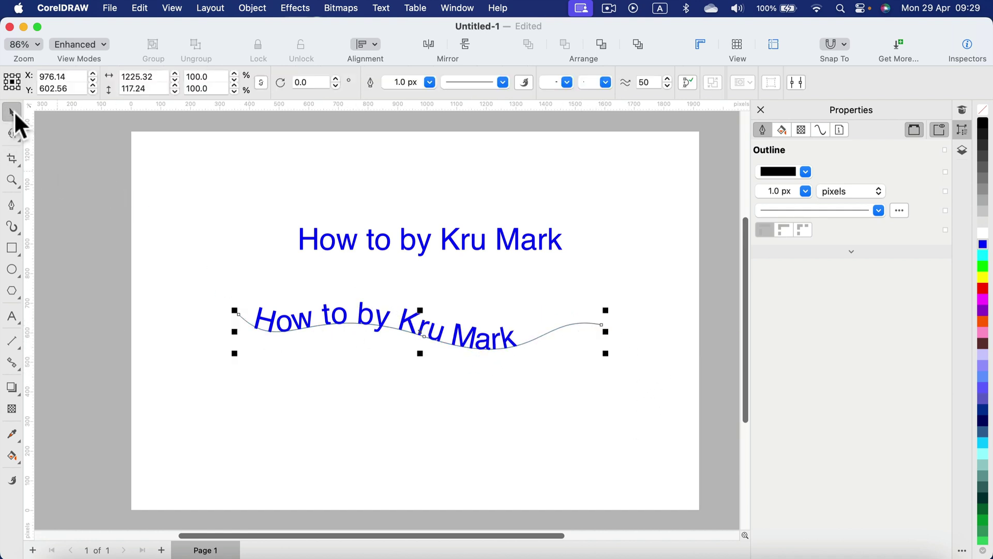
{"action": "left_click", "coordinate": [226, 204]}
{"action": "left_click", "coordinate": [462, 343]}
{"action": "left_click_drag", "start_coordinate": [462, 342], "coordinate": [491, 318]}
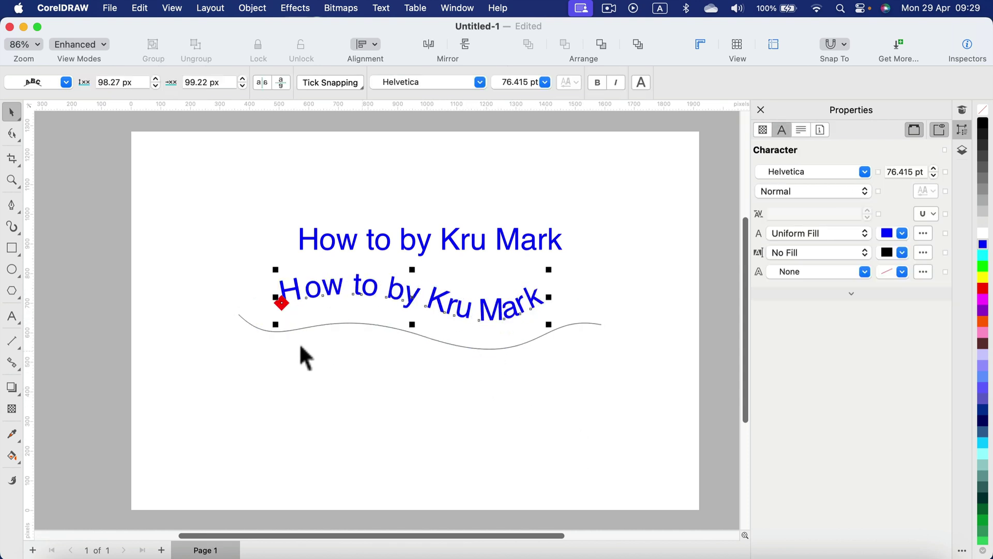
{"action": "left_click", "coordinate": [243, 274]}
- Delete the wavy path with its text, then undo to restore the straight blue copy
{"action": "left_click_drag", "start_coordinate": [229, 278], "coordinate": [697, 409]}
{"action": "key", "text": "Delete"}
{"action": "key", "text": "super+z"}
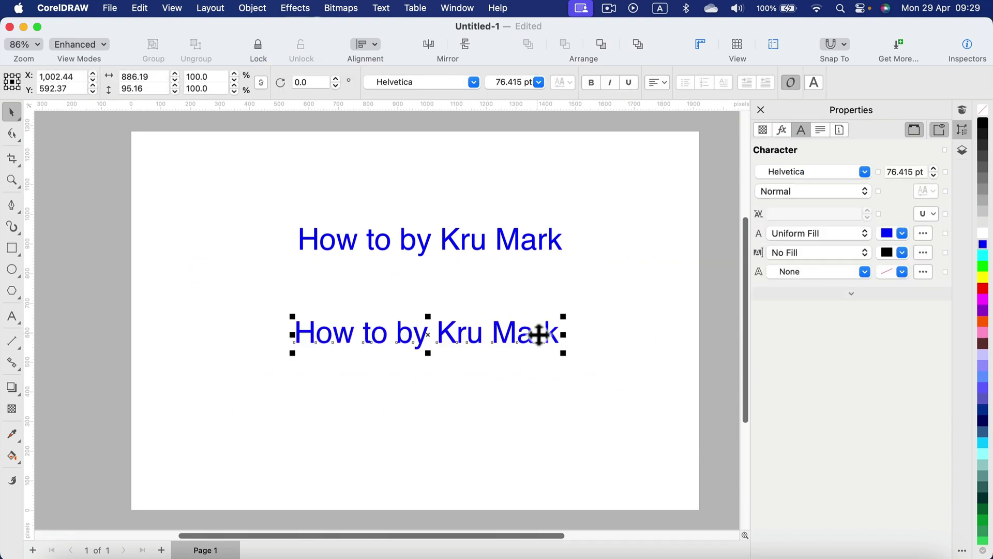
- Apply the flag-shaped Envelope preset and stretch both text ends taller and downward
{"action": "left_click", "coordinate": [298, 9]}
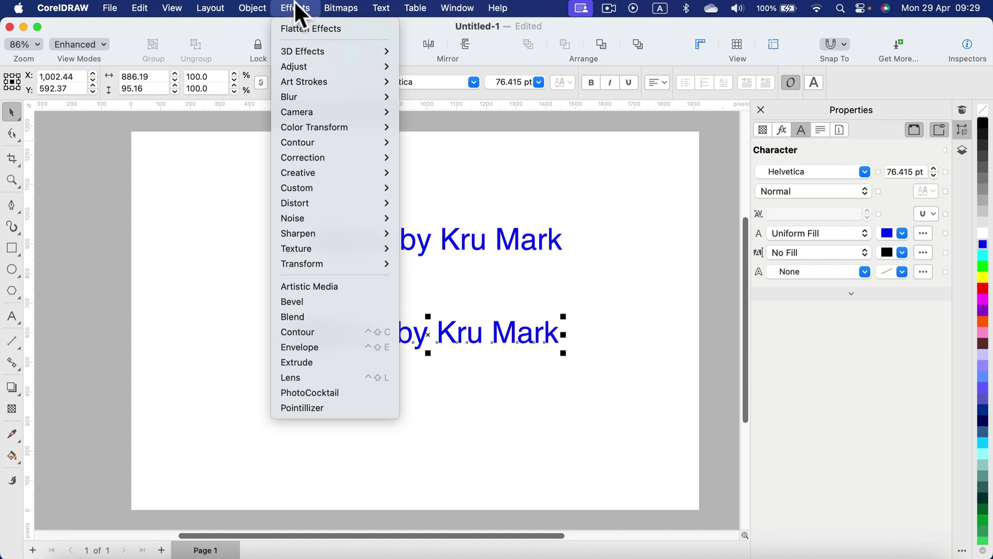
{"action": "left_click", "coordinate": [308, 345]}
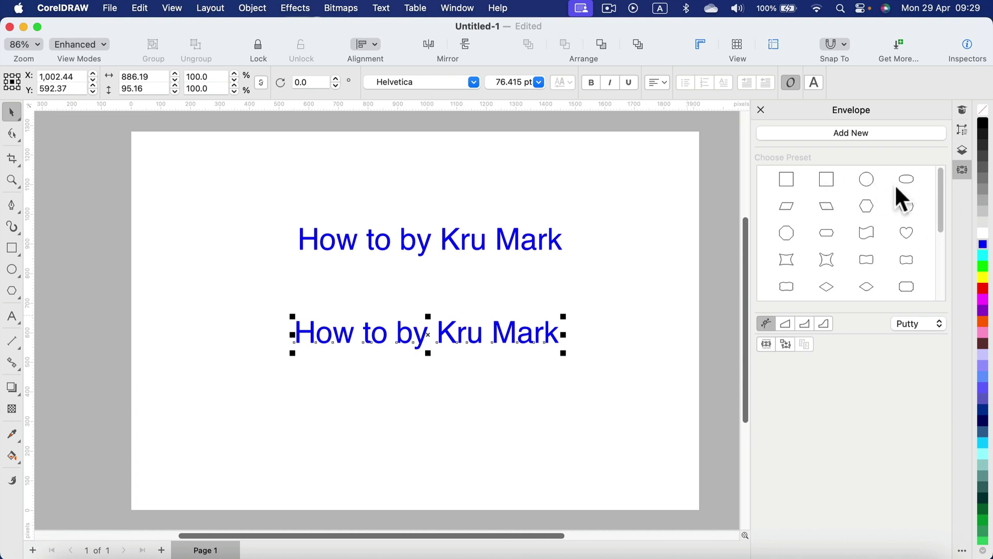
{"action": "scroll", "coordinate": [898, 221], "scroll_direction": "down", "scroll_amount": 1}
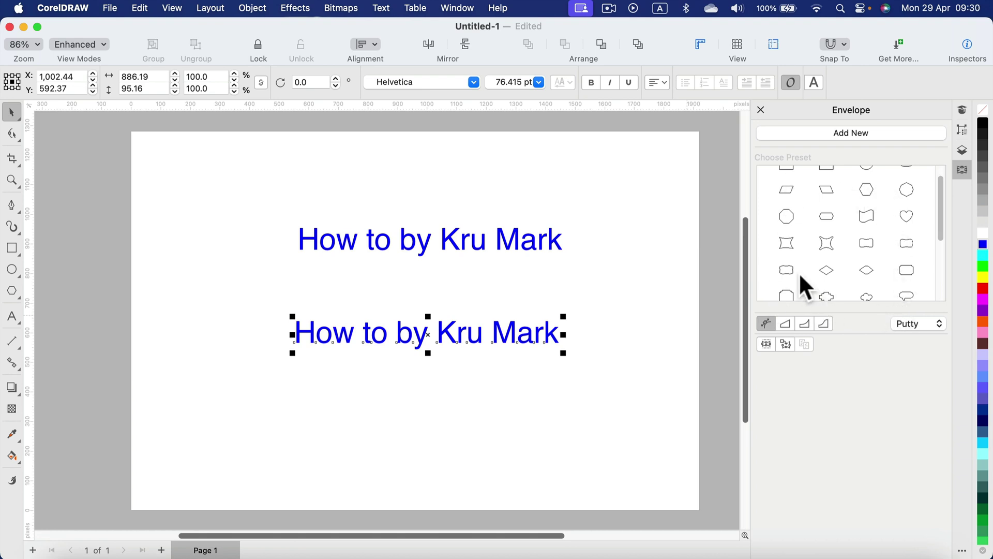
{"action": "left_click", "coordinate": [872, 210]}
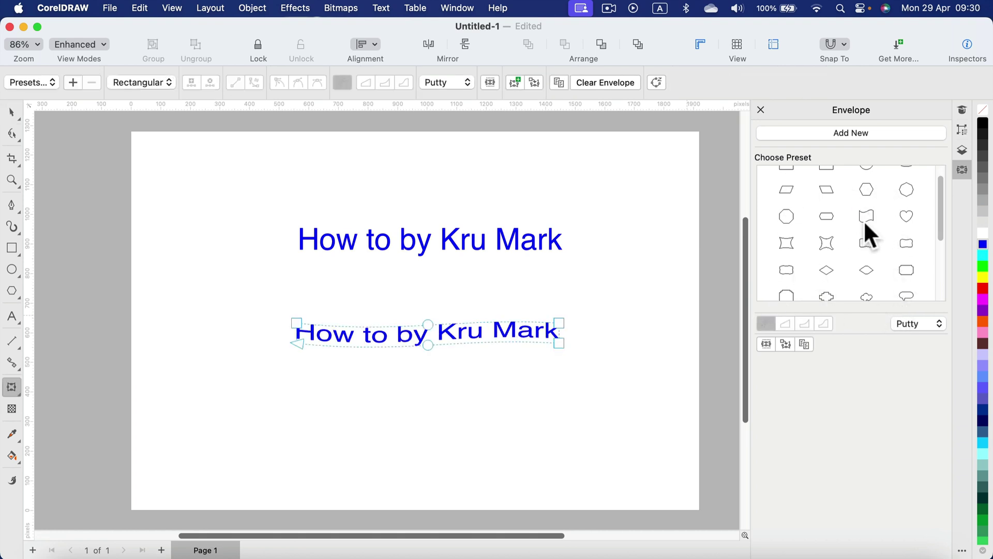
{"action": "left_click_drag", "start_coordinate": [300, 348], "coordinate": [323, 387]}
{"action": "left_click_drag", "start_coordinate": [297, 323], "coordinate": [306, 291]}
{"action": "left_click_drag", "start_coordinate": [559, 323], "coordinate": [563, 295]}
{"action": "left_click_drag", "start_coordinate": [559, 345], "coordinate": [541, 387]}
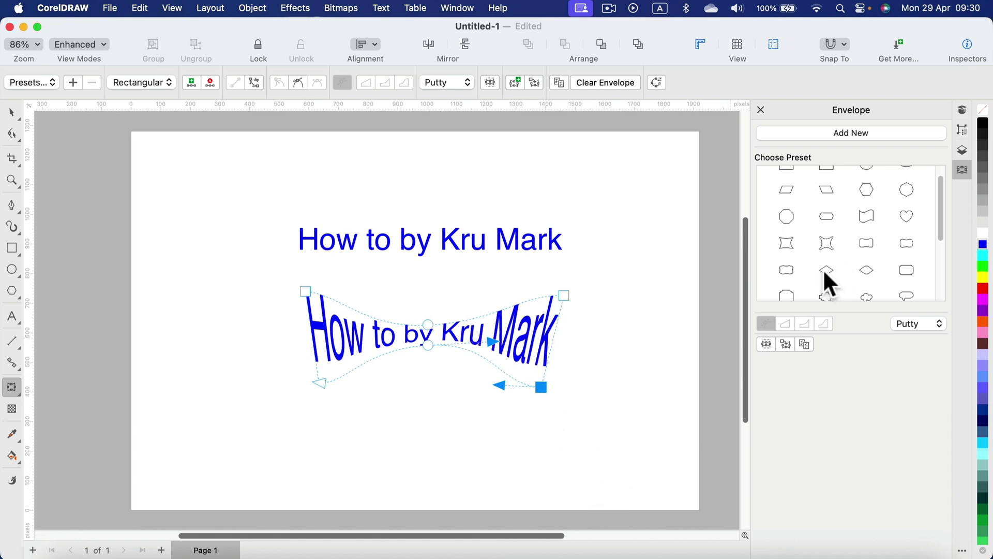
- Try the parallelogram, circle, flat ellipse and pinched envelope presets on the text
{"action": "left_click", "coordinate": [787, 192]}
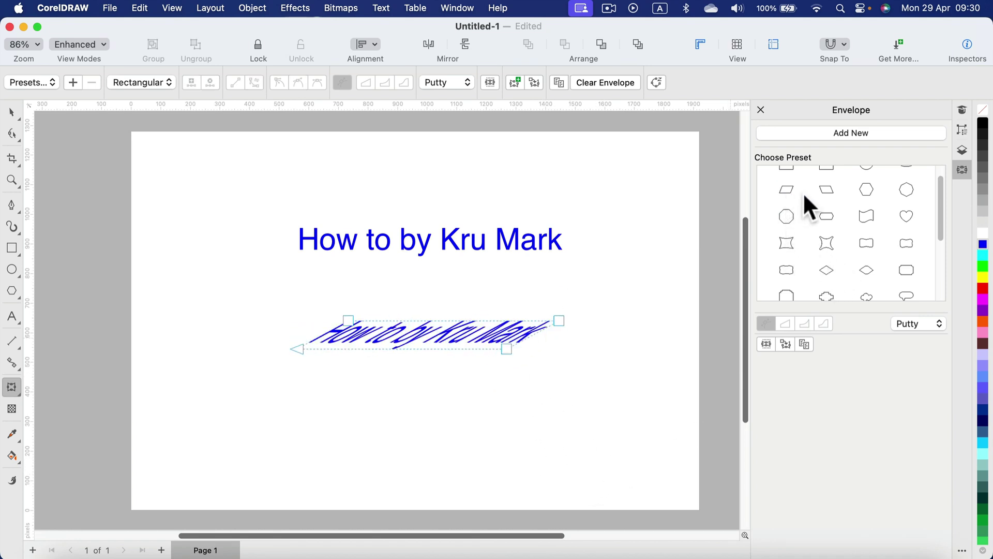
{"action": "scroll", "coordinate": [811, 218], "scroll_direction": "up", "scroll_amount": 1}
{"action": "left_click", "coordinate": [865, 179]}
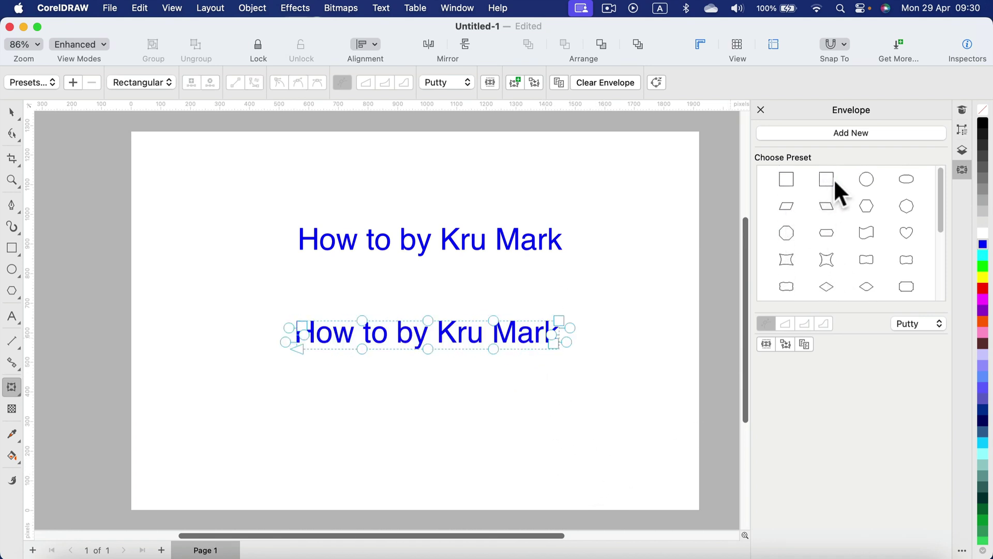
{"action": "left_click", "coordinate": [908, 179]}
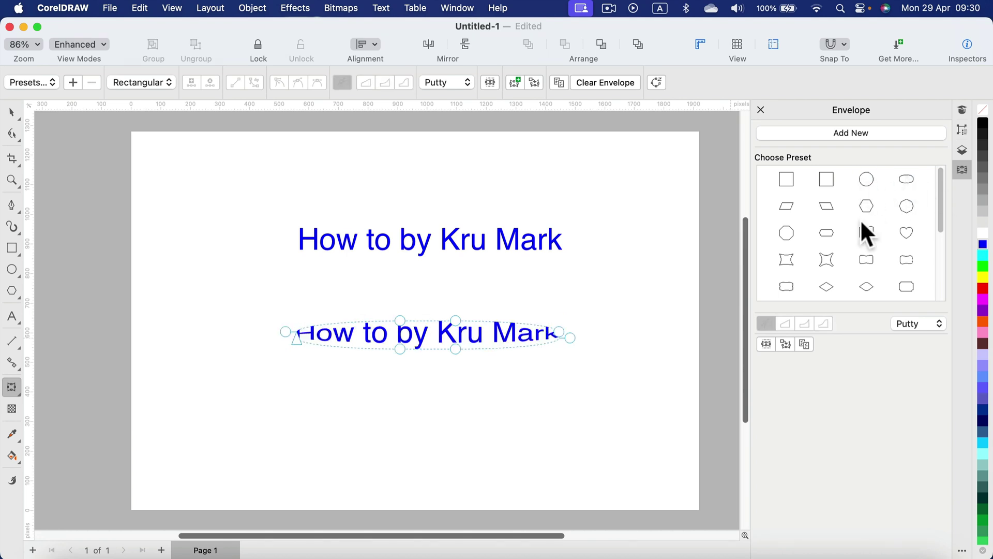
{"action": "scroll", "coordinate": [859, 228], "scroll_direction": "down", "scroll_amount": 1}
{"action": "left_click", "coordinate": [868, 265]}
{"action": "scroll", "coordinate": [804, 274], "scroll_direction": "down", "scroll_amount": 4}
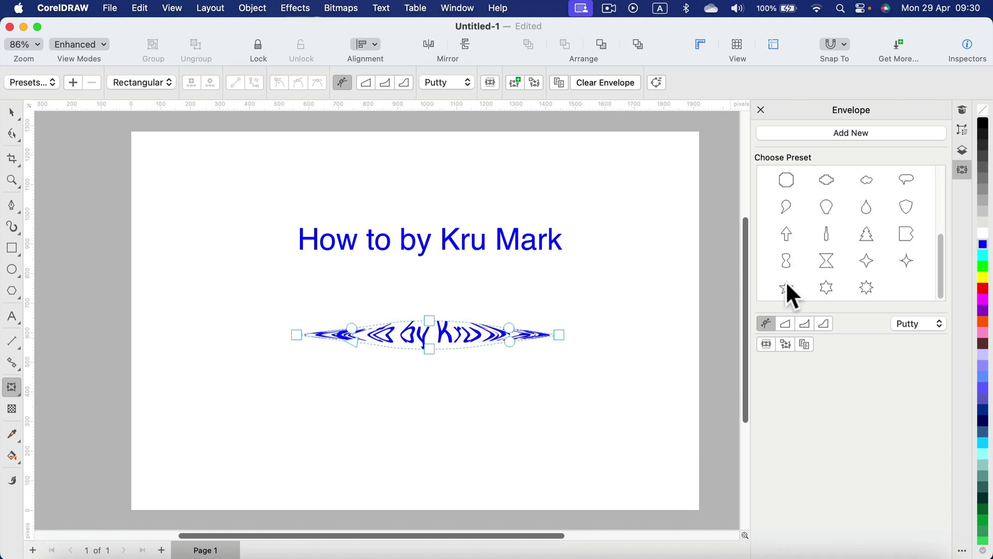
- Switch to straight-line mode and try the rectangular, bulb and shield envelope presets
{"action": "left_click", "coordinate": [785, 324]}
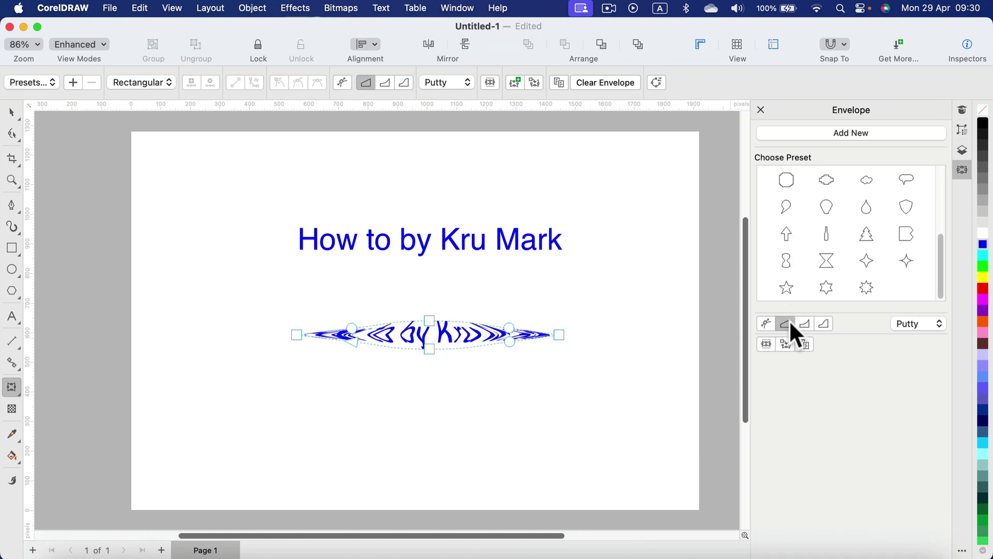
{"action": "left_click", "coordinate": [787, 181]}
{"action": "left_click", "coordinate": [826, 205]}
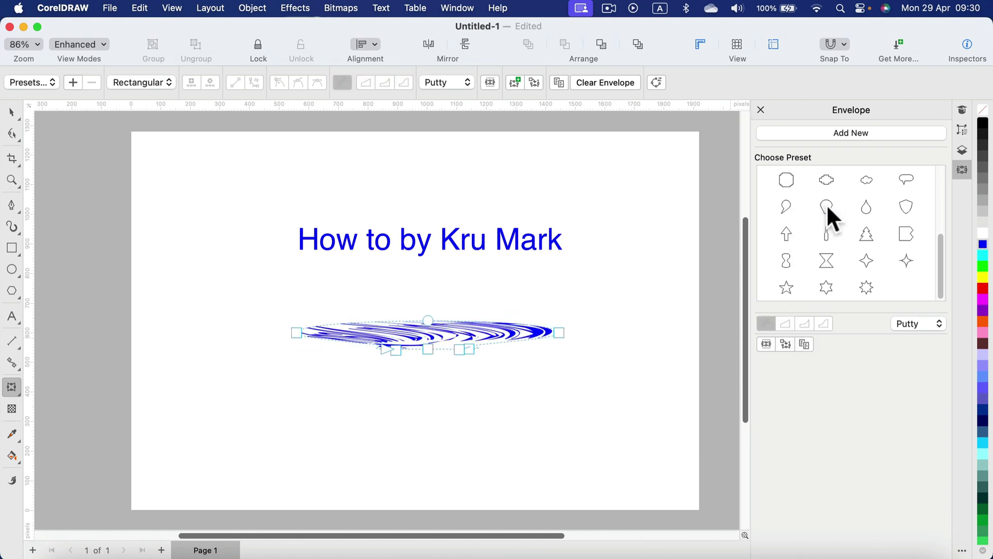
{"action": "scroll", "coordinate": [880, 232], "scroll_direction": "up", "scroll_amount": 1}
{"action": "left_click", "coordinate": [905, 233]}
{"action": "scroll", "coordinate": [878, 237], "scroll_direction": "up", "scroll_amount": 1}
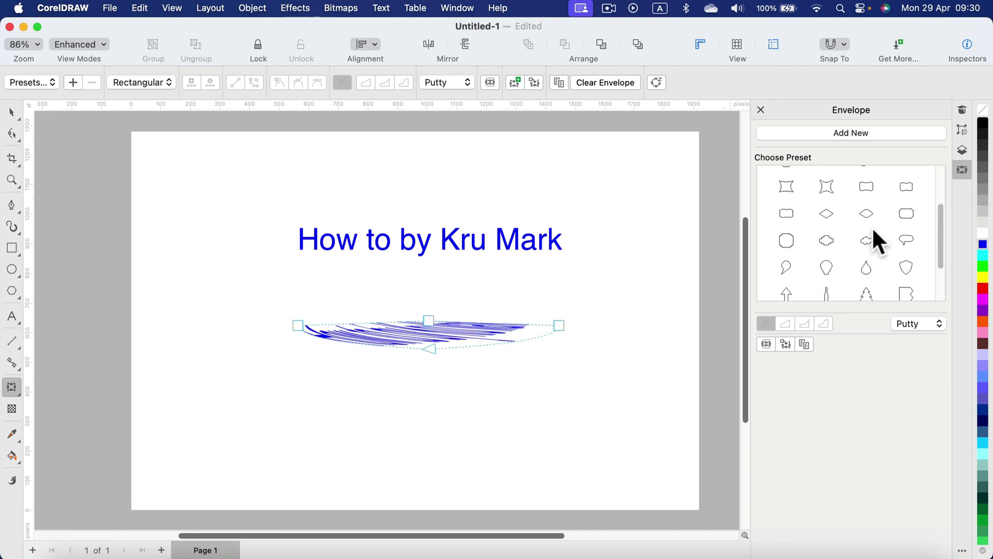
- Apply the wavy banner envelope and drag its corners and middle nodes into an arch
{"action": "left_click", "coordinate": [867, 186]}
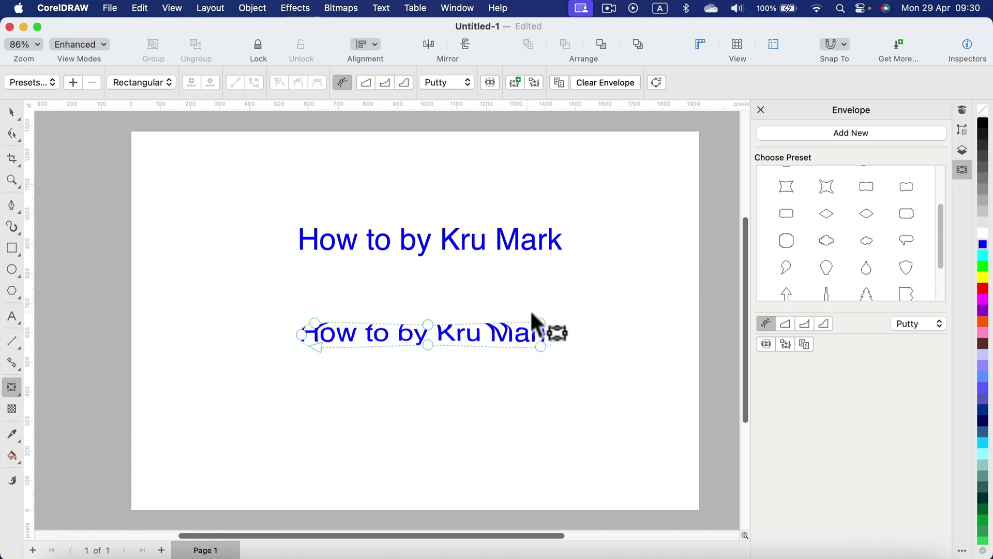
{"action": "left_click_drag", "start_coordinate": [542, 326], "coordinate": [534, 296]}
{"action": "left_click_drag", "start_coordinate": [541, 346], "coordinate": [531, 369]}
{"action": "left_click_drag", "start_coordinate": [321, 323], "coordinate": [312, 348]}
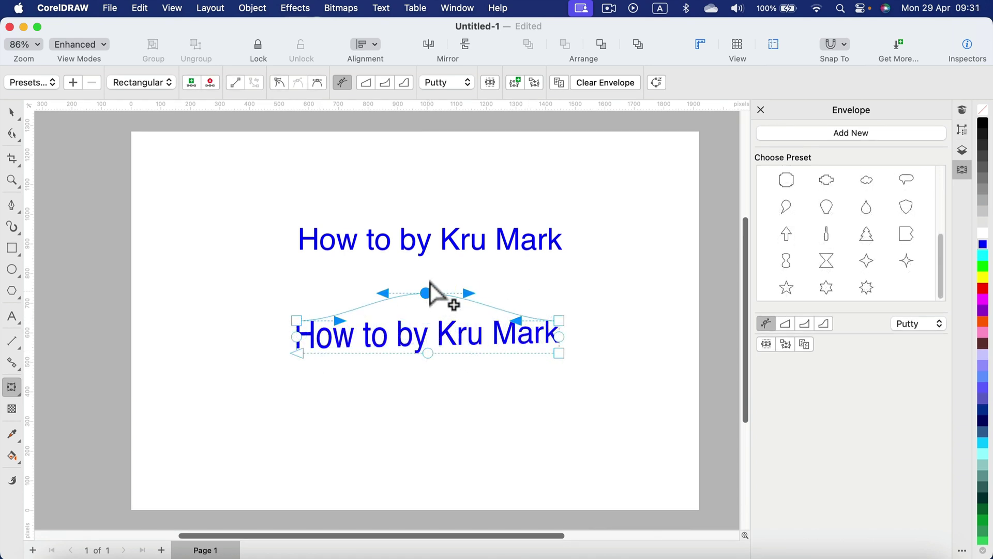
{"action": "left_click_drag", "start_coordinate": [430, 282], "coordinate": [432, 263]}
{"action": "left_click", "coordinate": [430, 343]}
{"action": "left_click_drag", "start_coordinate": [430, 353], "coordinate": [434, 312]}
- Smooth the envelope curves under 'Mark' and 'How to', then deselect the text
{"action": "left_click_drag", "start_coordinate": [515, 354], "coordinate": [517, 340]}
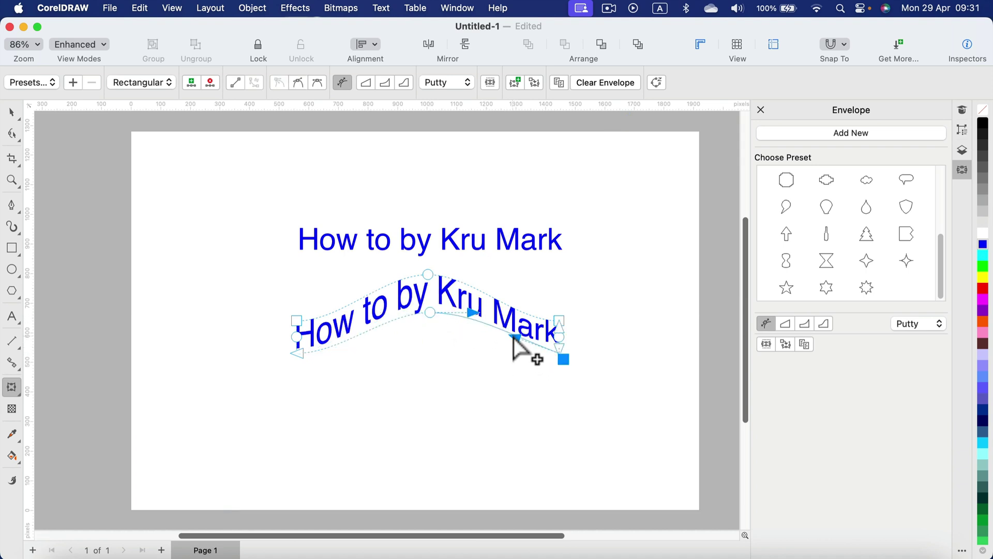
{"action": "left_click", "coordinate": [559, 320]}
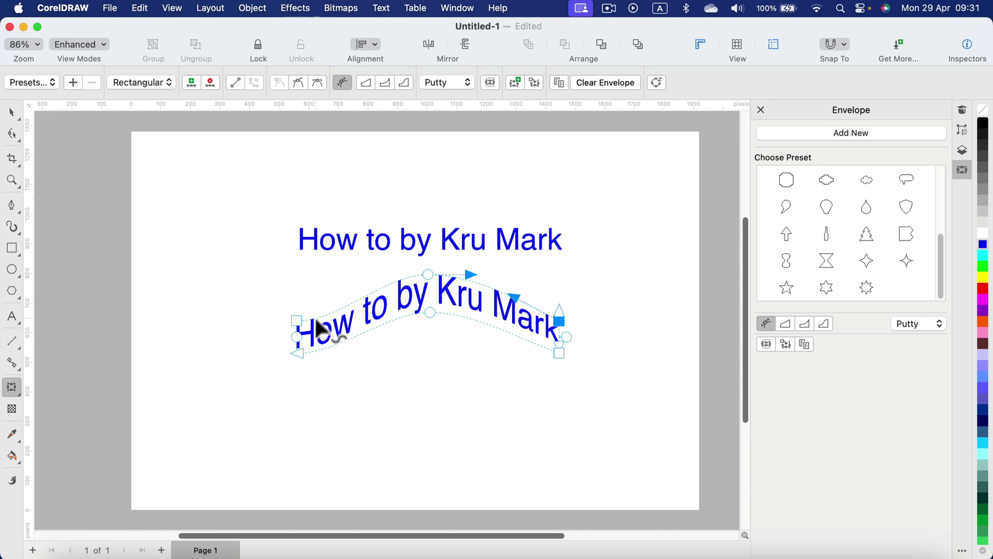
{"action": "left_click", "coordinate": [291, 315]}
{"action": "left_click_drag", "start_coordinate": [339, 320], "coordinate": [337, 298]}
{"action": "left_click", "coordinate": [299, 357]}
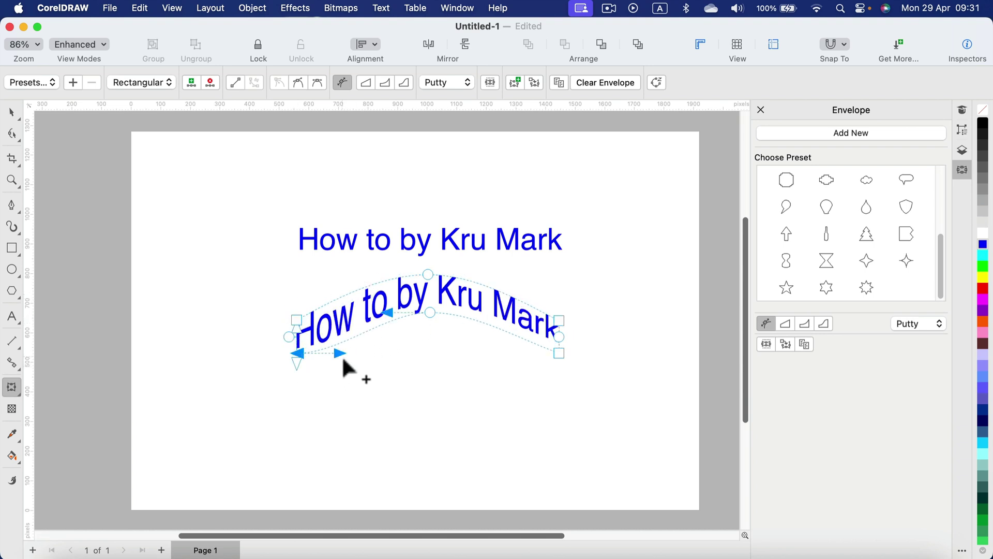
{"action": "left_click_drag", "start_coordinate": [339, 349], "coordinate": [345, 335]}
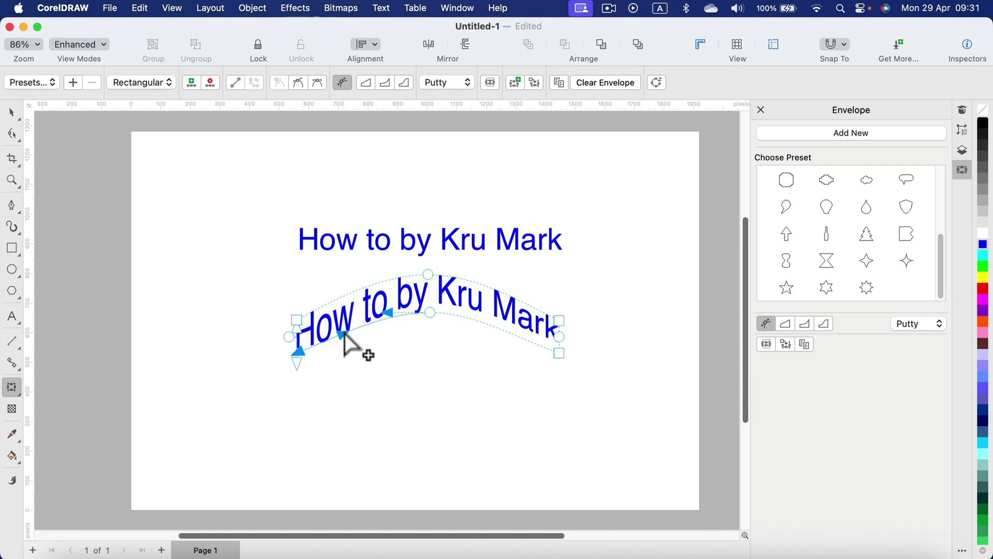
{"action": "left_click", "coordinate": [12, 111]}
{"action": "left_click", "coordinate": [296, 143]}
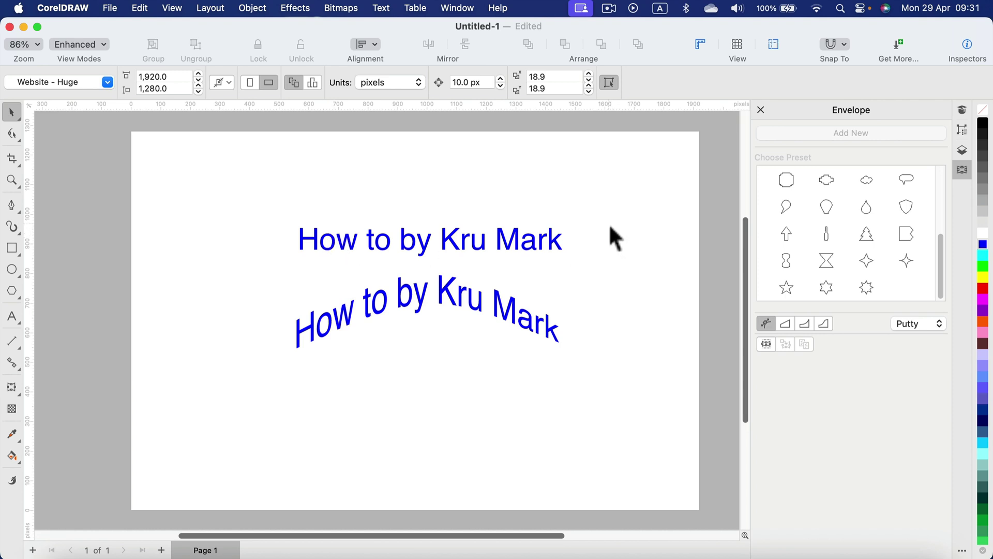
- Select the arched lower text and use Clear Envelope to make it straight
{"action": "left_click", "coordinate": [492, 328]}
{"action": "left_click", "coordinate": [289, 8]}
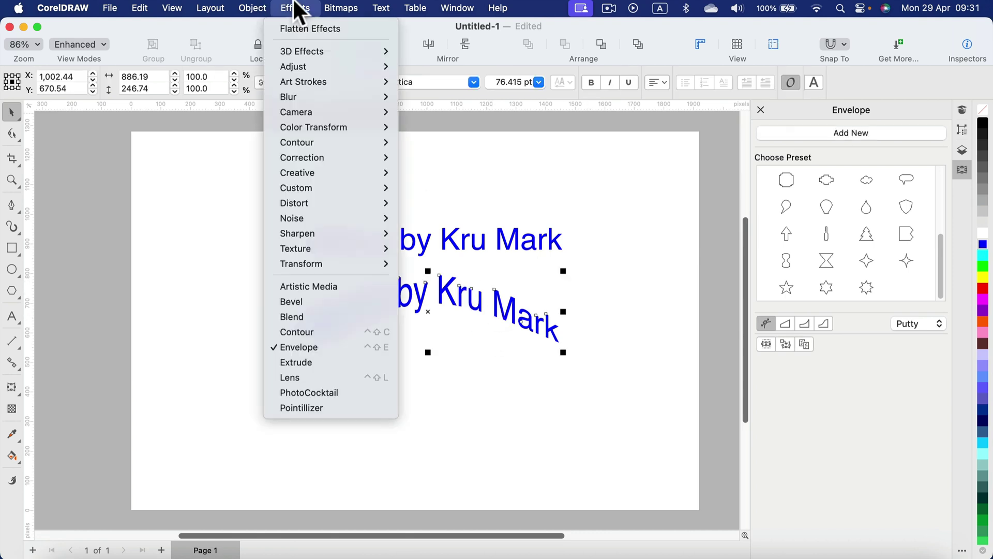
{"action": "left_click", "coordinate": [210, 207]}
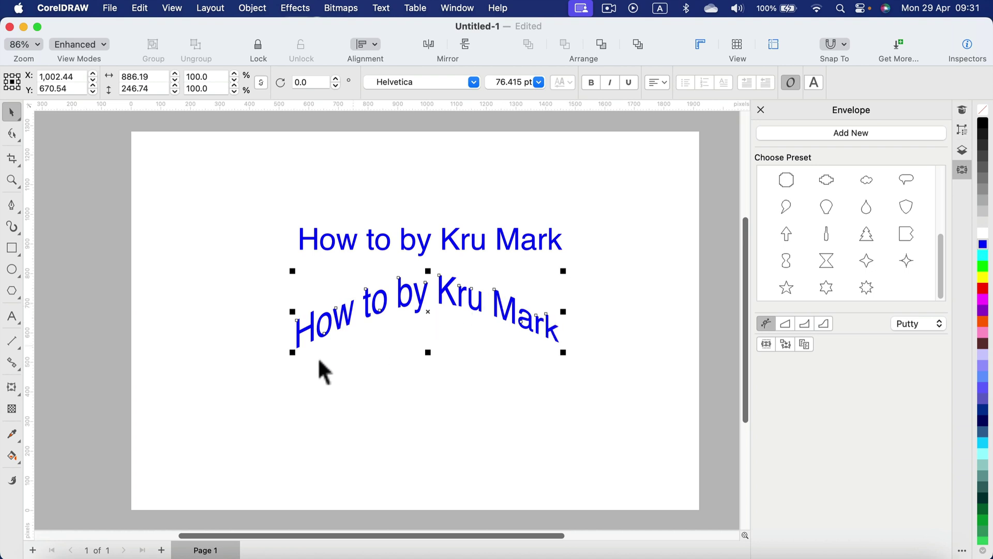
{"action": "double_click", "coordinate": [465, 324]}
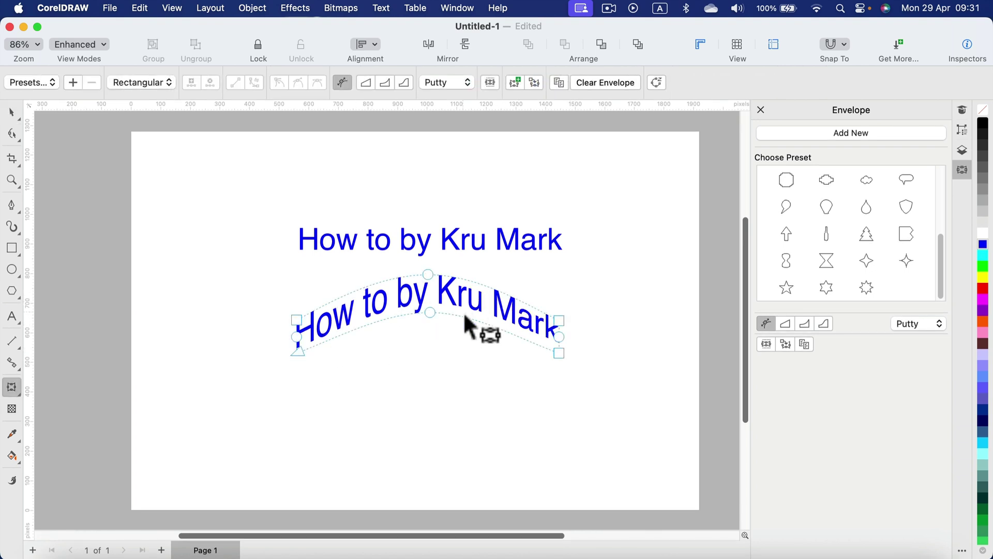
{"action": "mouse_move", "coordinate": [430, 313]}
{"action": "left_mouse_down"}
{"action": "mouse_move", "coordinate": [428, 392]}
{"action": "mouse_move", "coordinate": [429, 320]}
{"action": "left_mouse_up"}
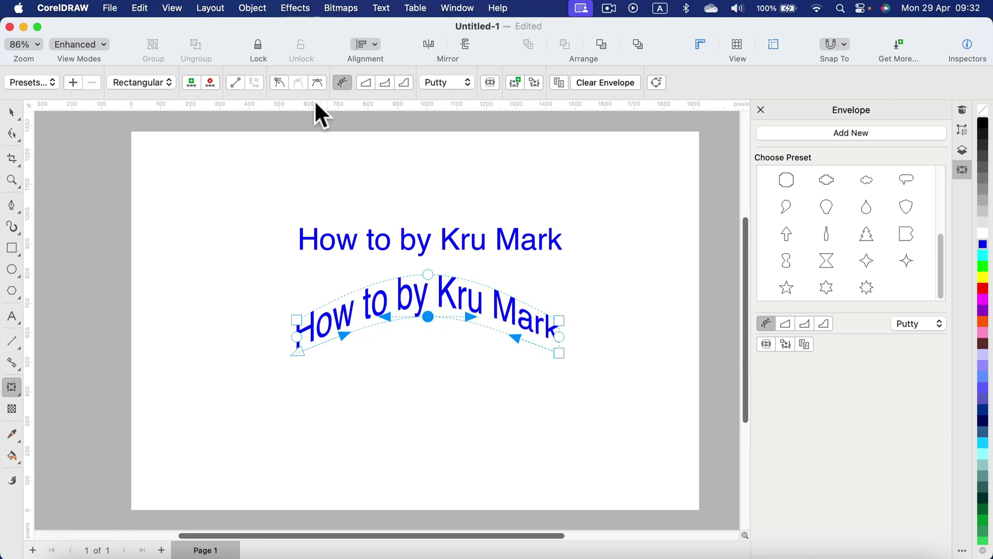
{"action": "left_click", "coordinate": [594, 83]}
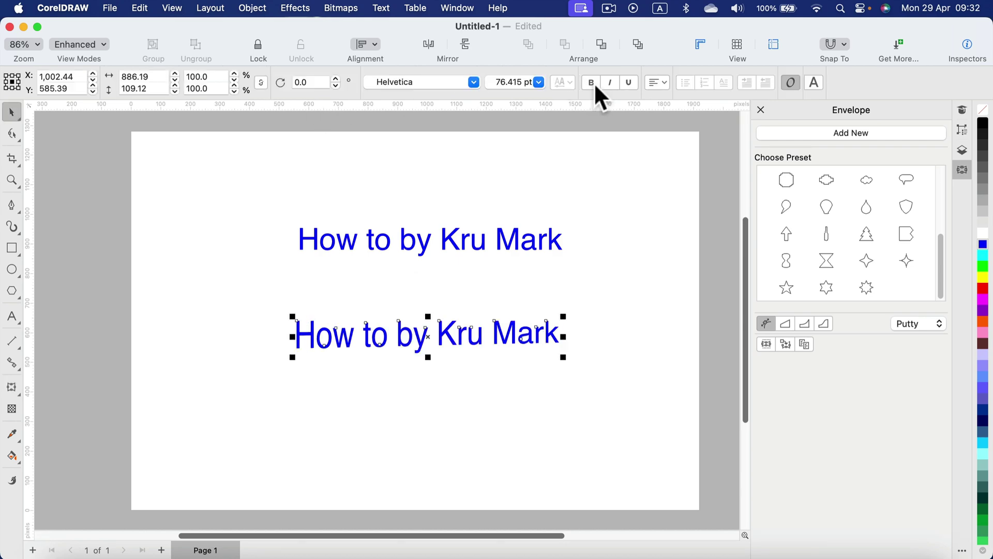